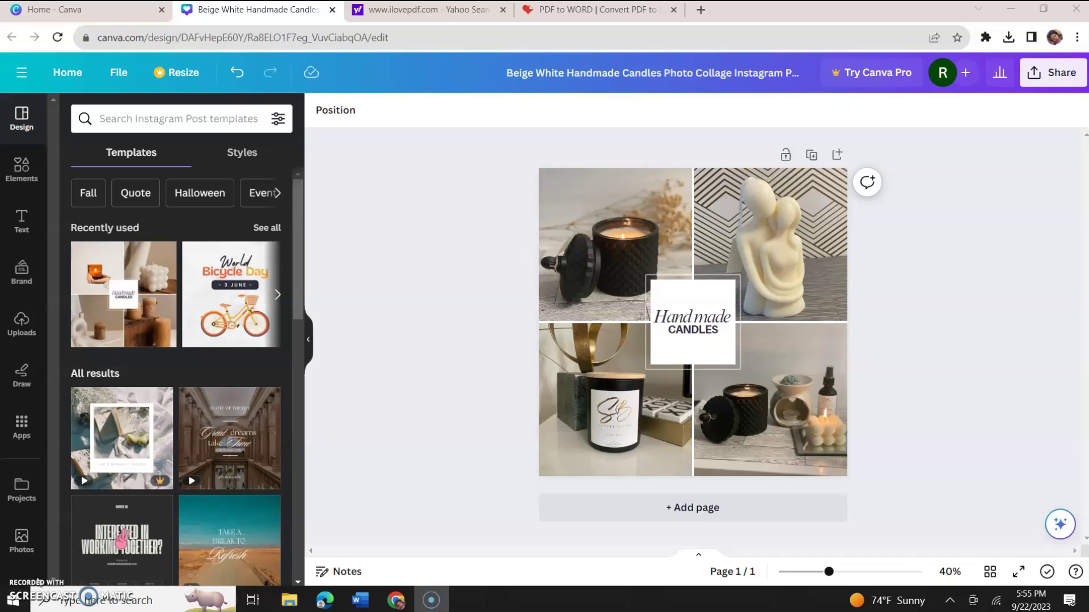
# Undo the last edit so the collage's centre title reads Handmade again, after a quick look at Word
pyautogui.click(471, 205)
pyautogui.hotkey('ctrl', 'z')
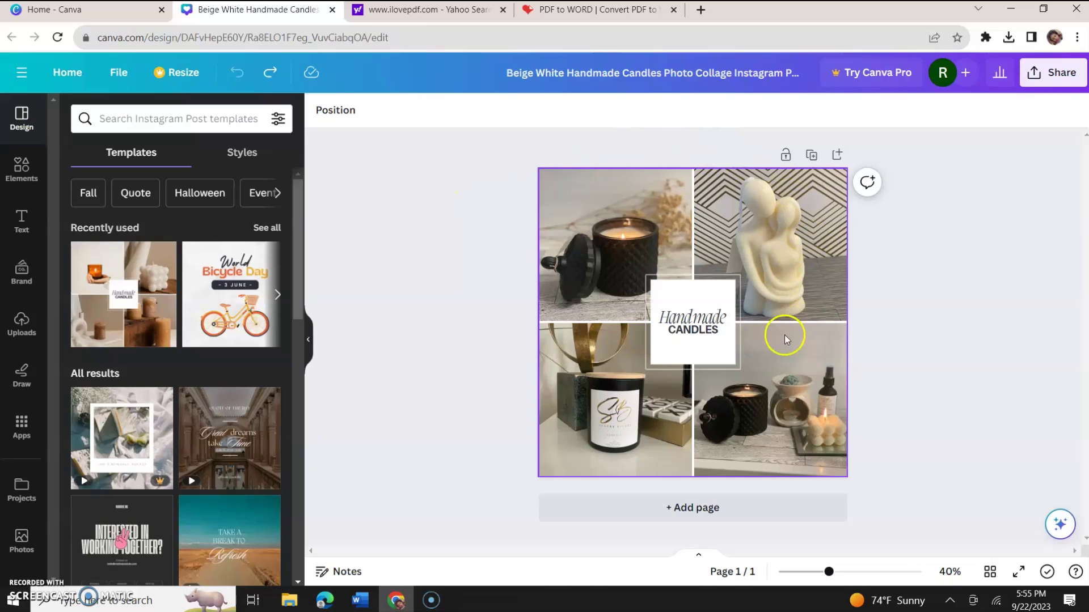
pyautogui.click(360, 600)
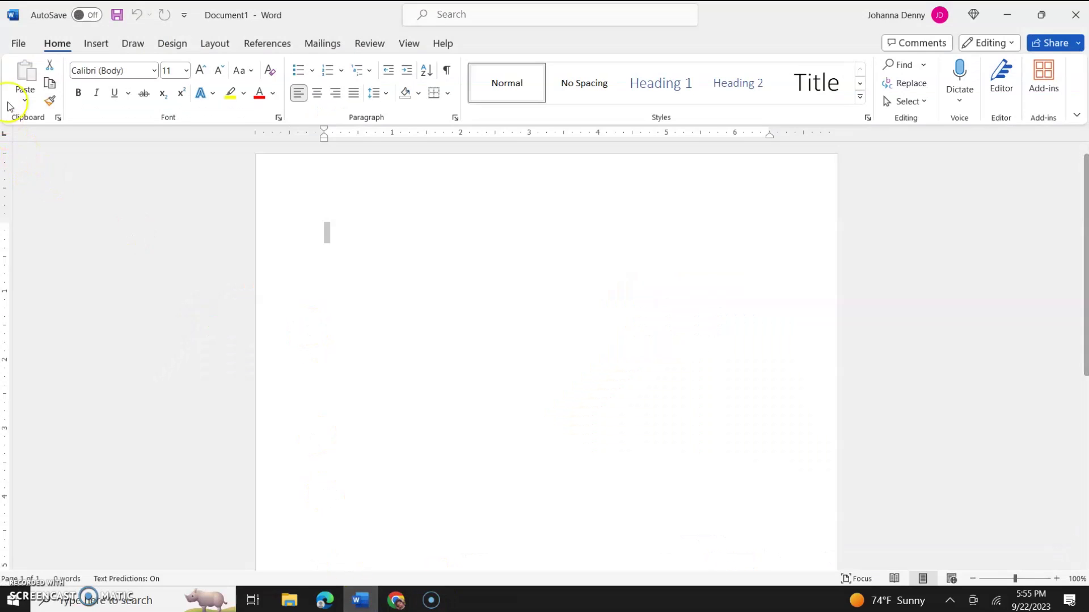
pyautogui.click(25, 42)
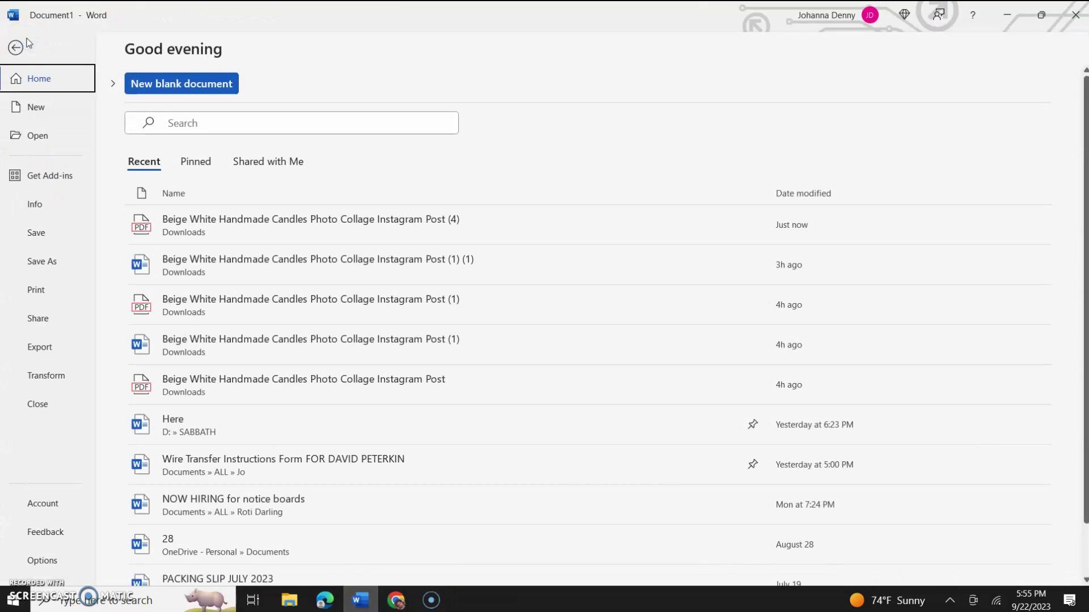
pyautogui.hotkey('alt', 'Tab')
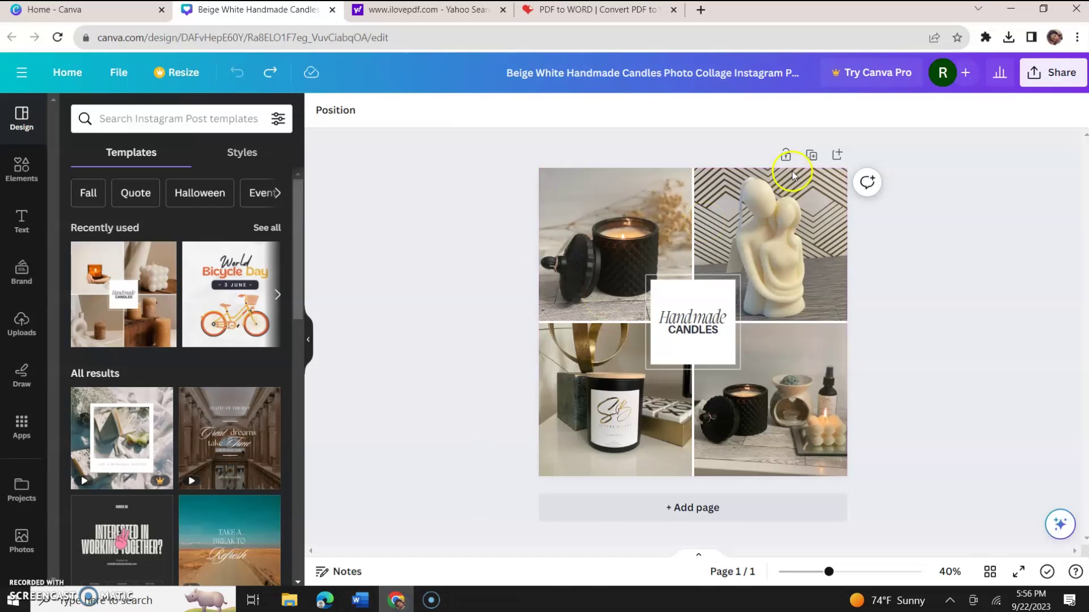
# Download the candle collage with File type set to PDF Standard instead of PDF Print
pyautogui.click(1042, 71)
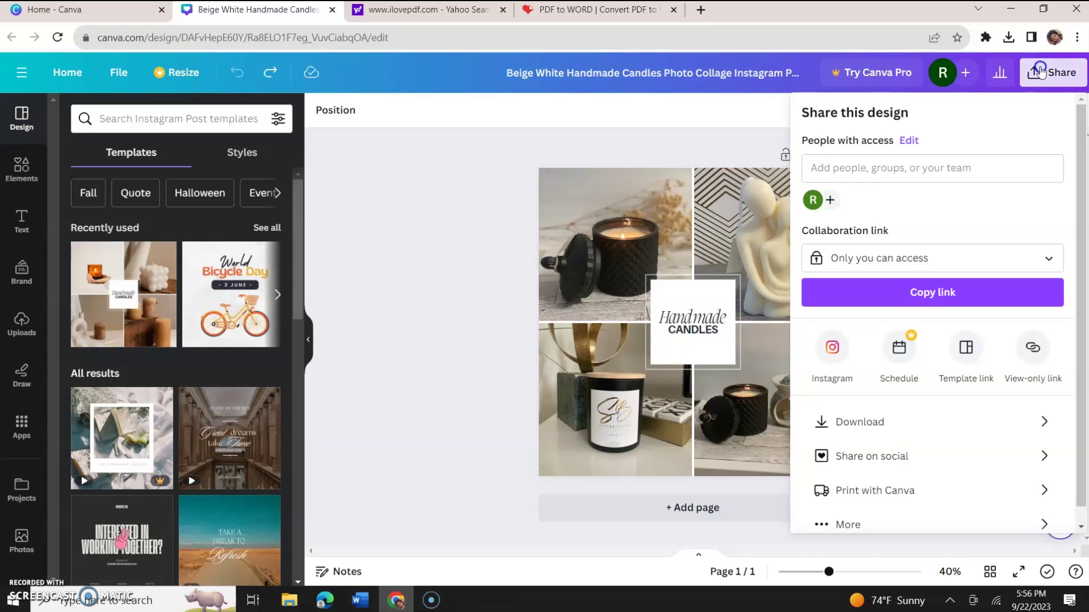
pyautogui.click(1042, 71)
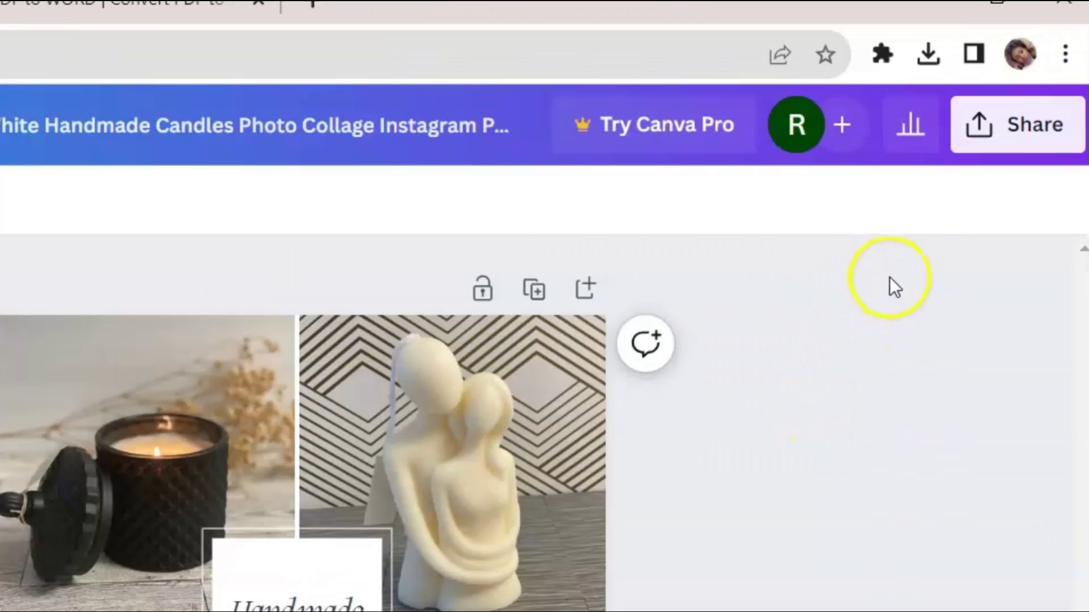
pyautogui.click(1001, 150)
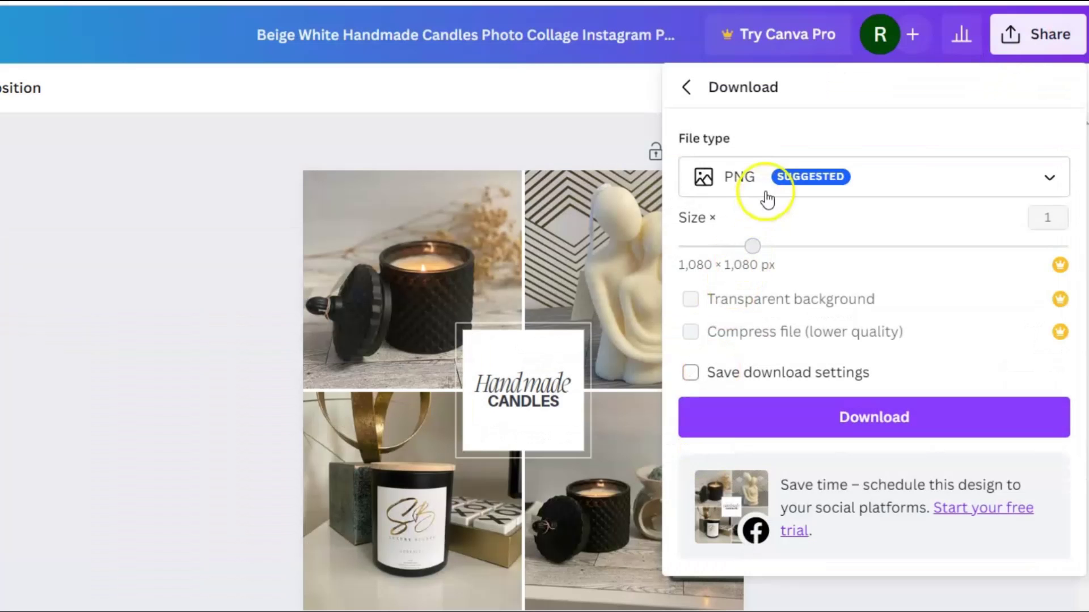
pyautogui.click(771, 184)
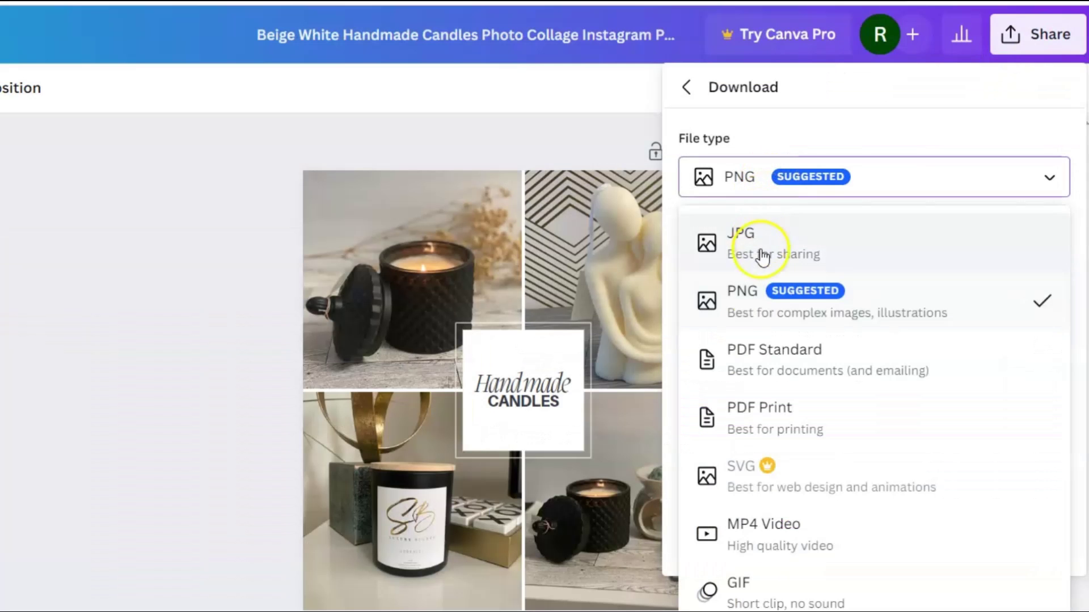
pyautogui.click(761, 416)
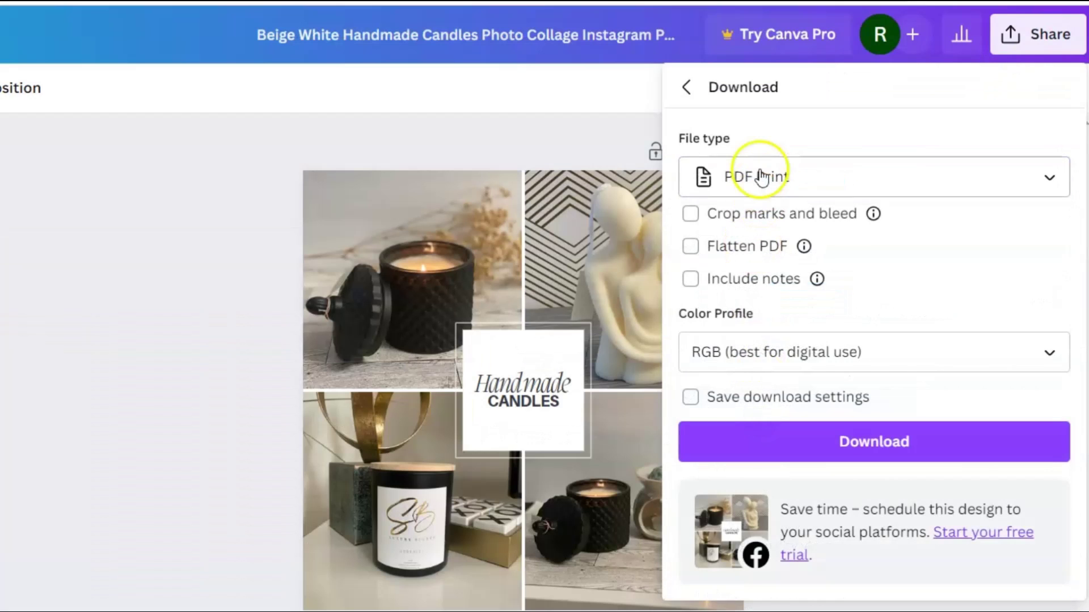
pyautogui.click(761, 170)
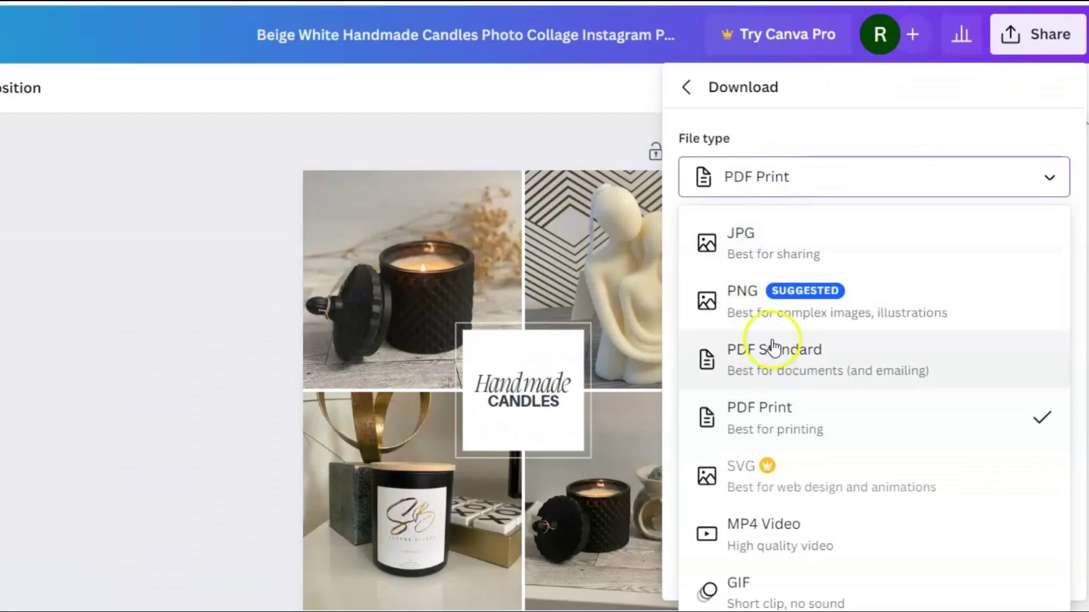
pyautogui.click(748, 170)
pyautogui.click(747, 169)
pyautogui.click(773, 359)
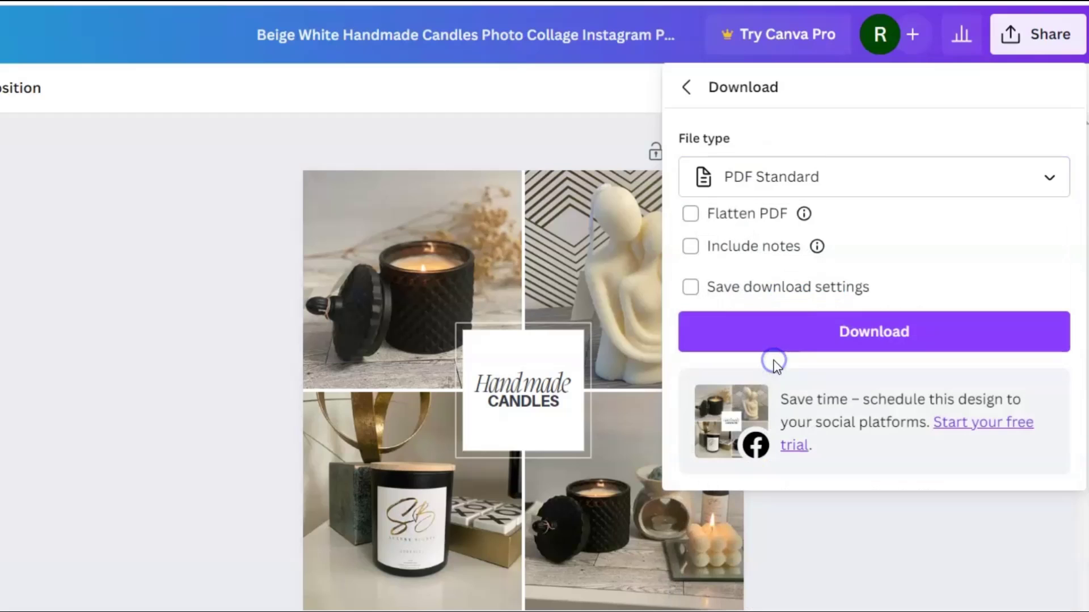
pyautogui.click(798, 356)
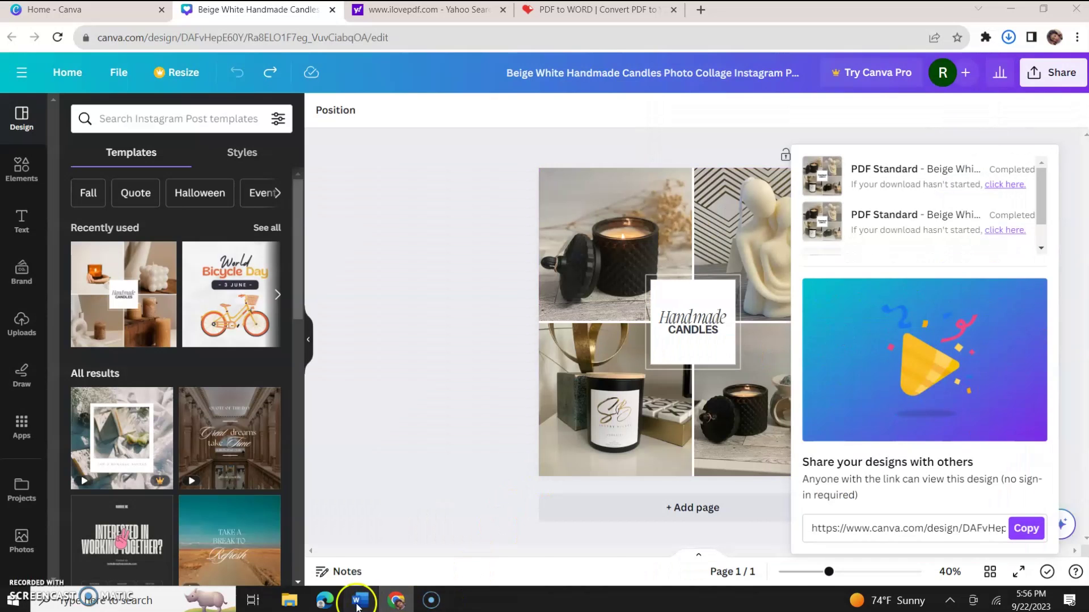
pyautogui.click(358, 602)
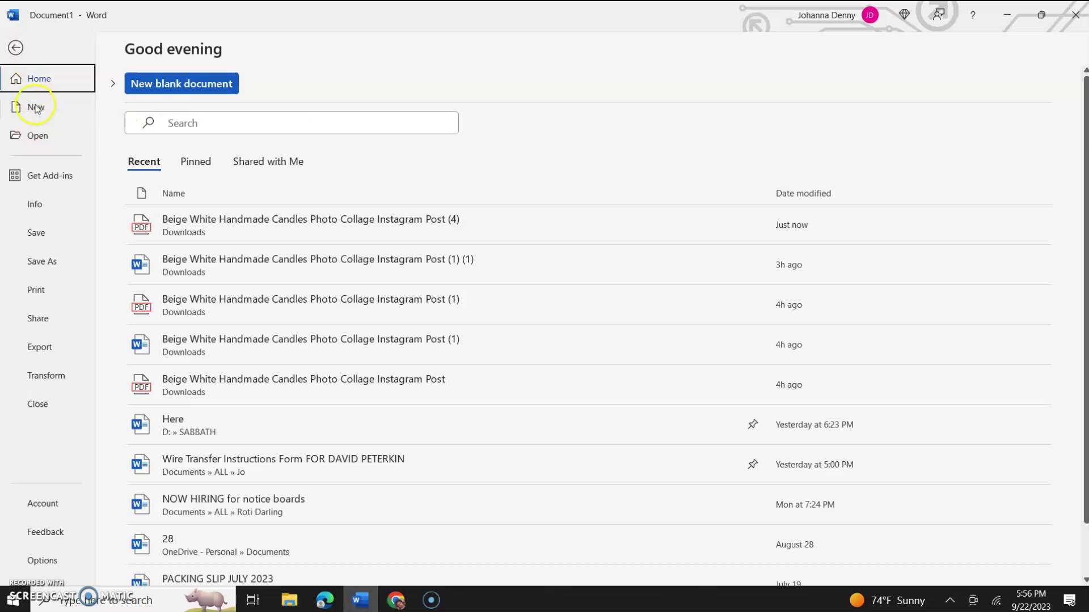
# Open the newest candle collage PDF from the Downloads folder in Word
pyautogui.click(38, 136)
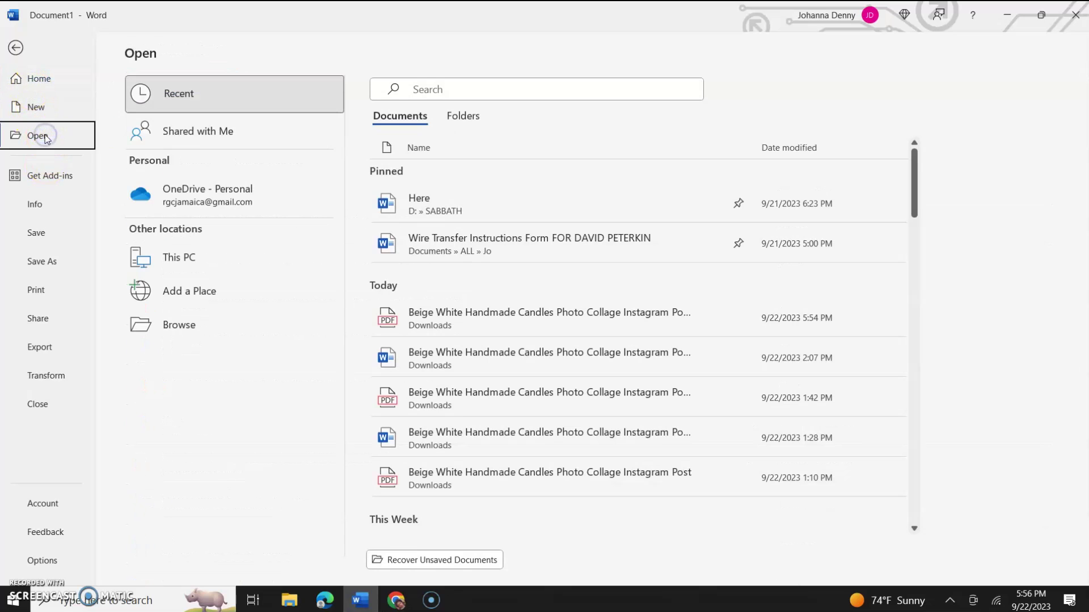
pyautogui.click(190, 318)
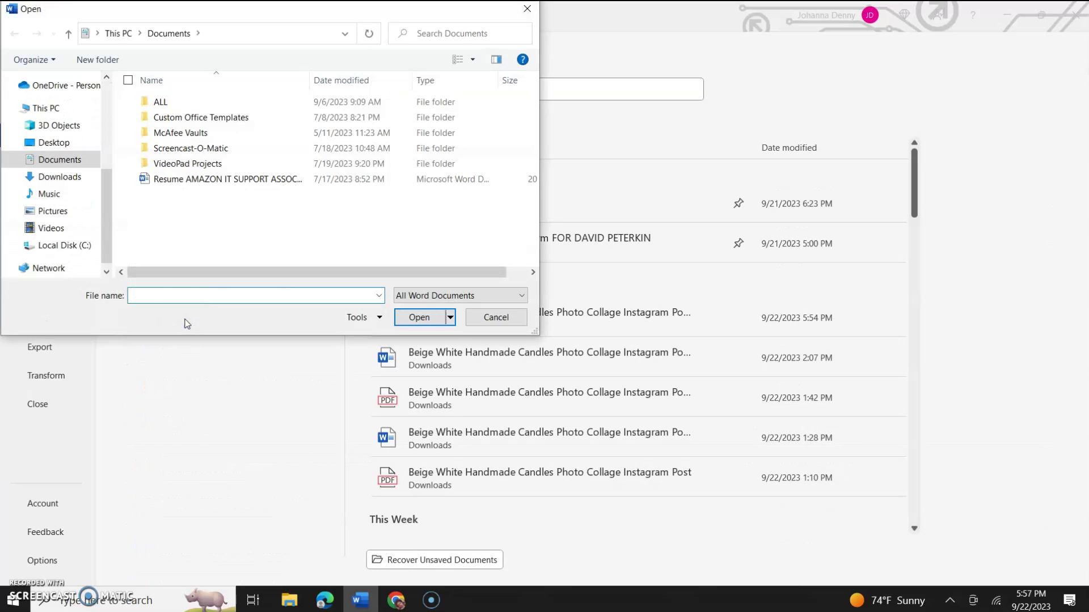
pyautogui.click(59, 184)
pyautogui.doubleClick(170, 139)
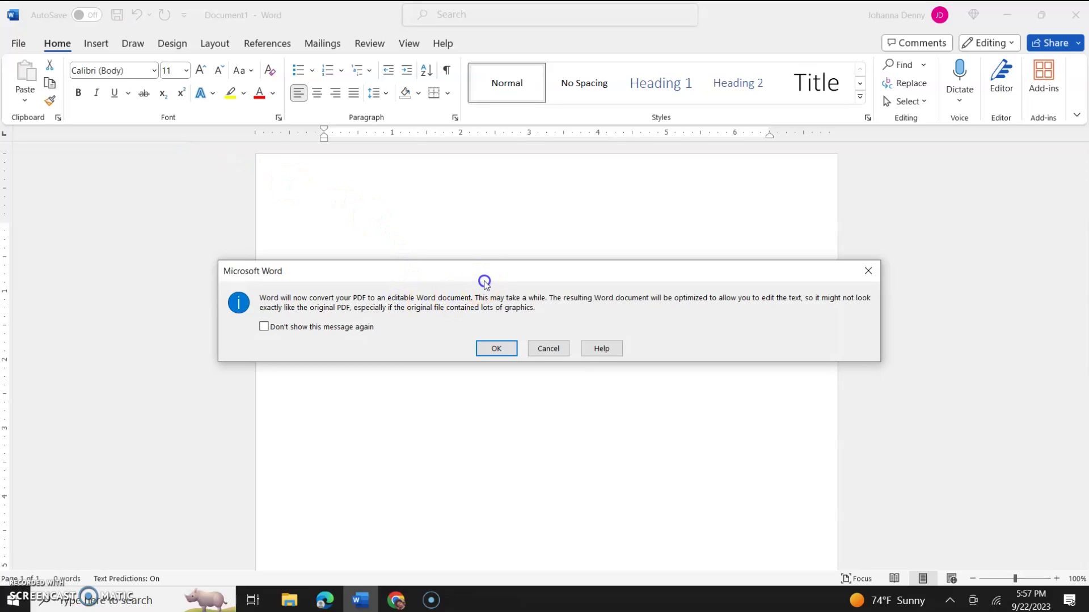
# Move the conversion notice aside, then accept converting the collage PDF into an editable document
pyautogui.moveTo(491, 271); pyautogui.dragTo(460, 430)
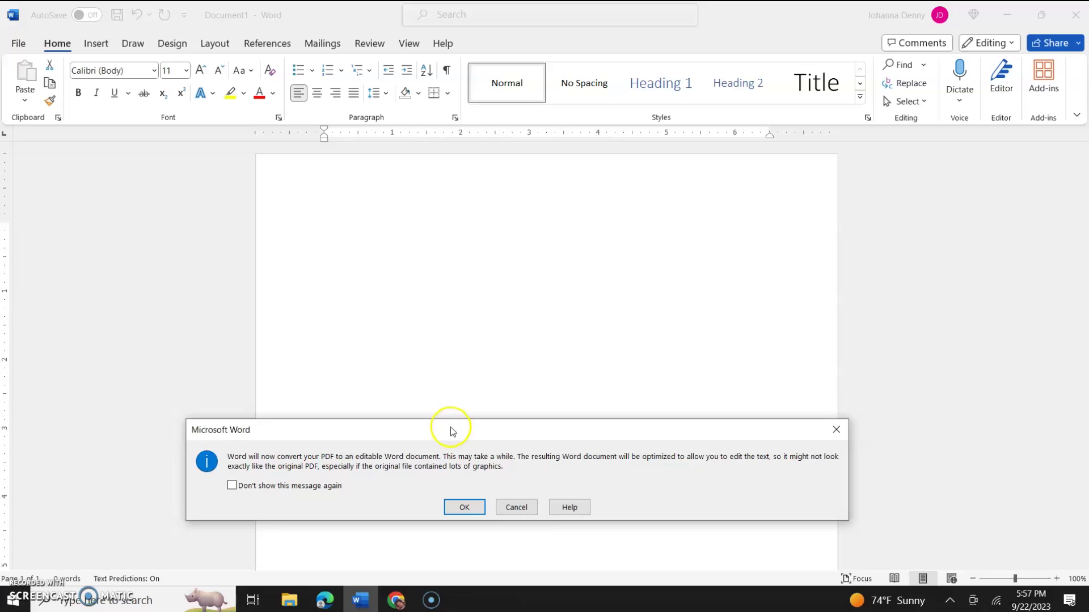
pyautogui.moveTo(450, 428); pyautogui.dragTo(459, 284)
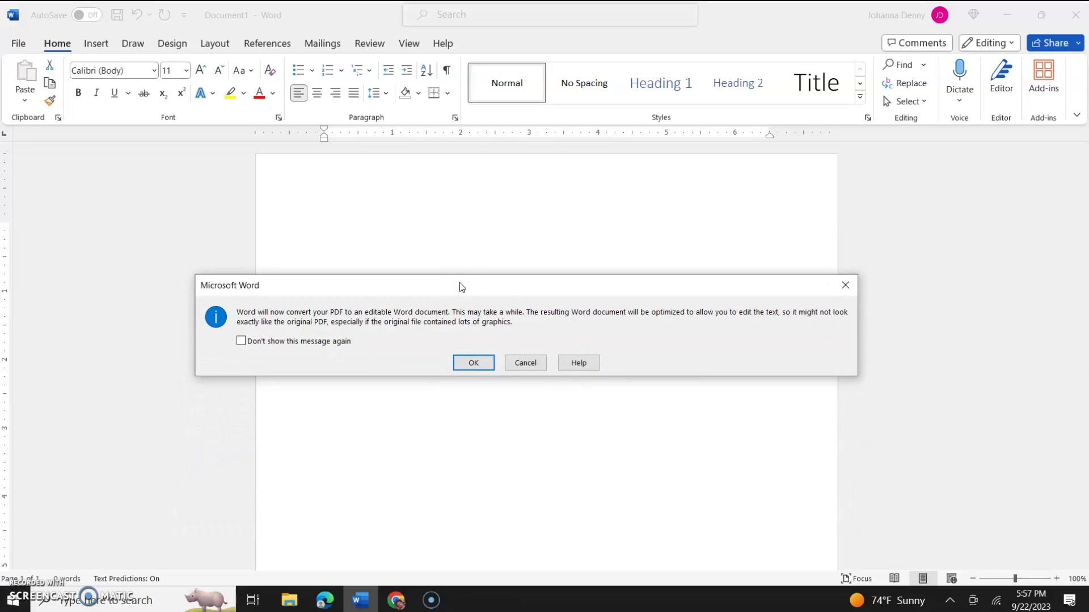
pyautogui.click(469, 365)
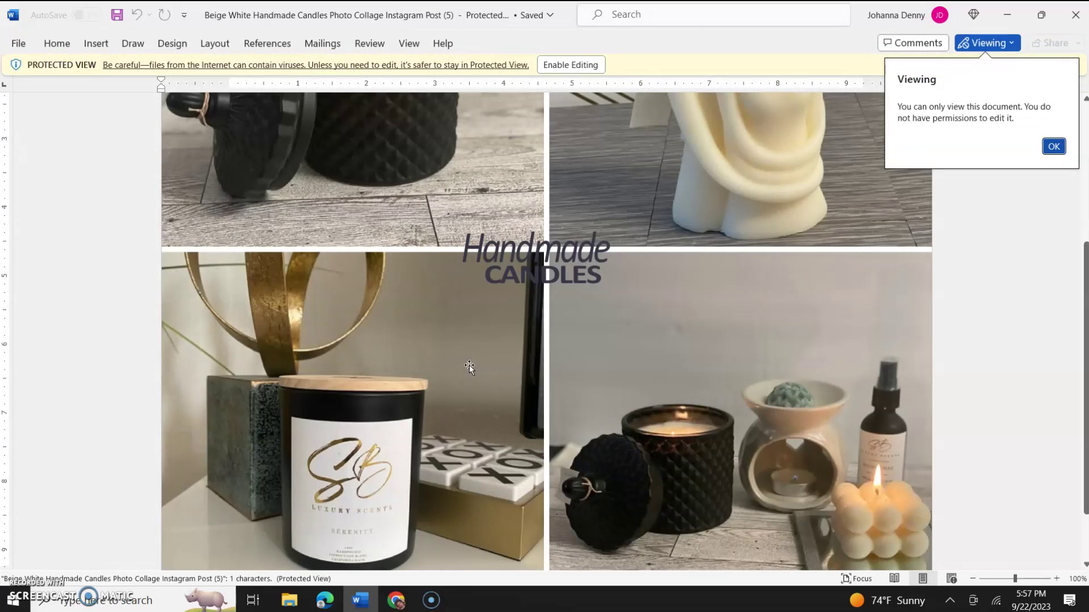
# Zoom out on the converted collage, then view the original design in Canva with the download panel closed
pyautogui.click(973, 579)
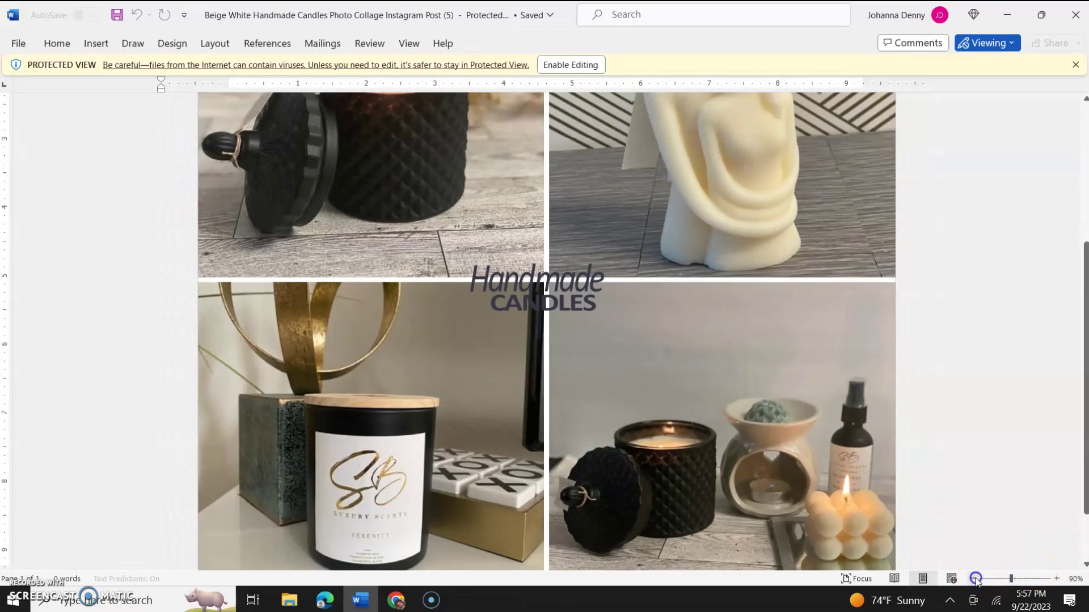
pyautogui.click(975, 579)
pyautogui.click(974, 579)
pyautogui.click(974, 579)
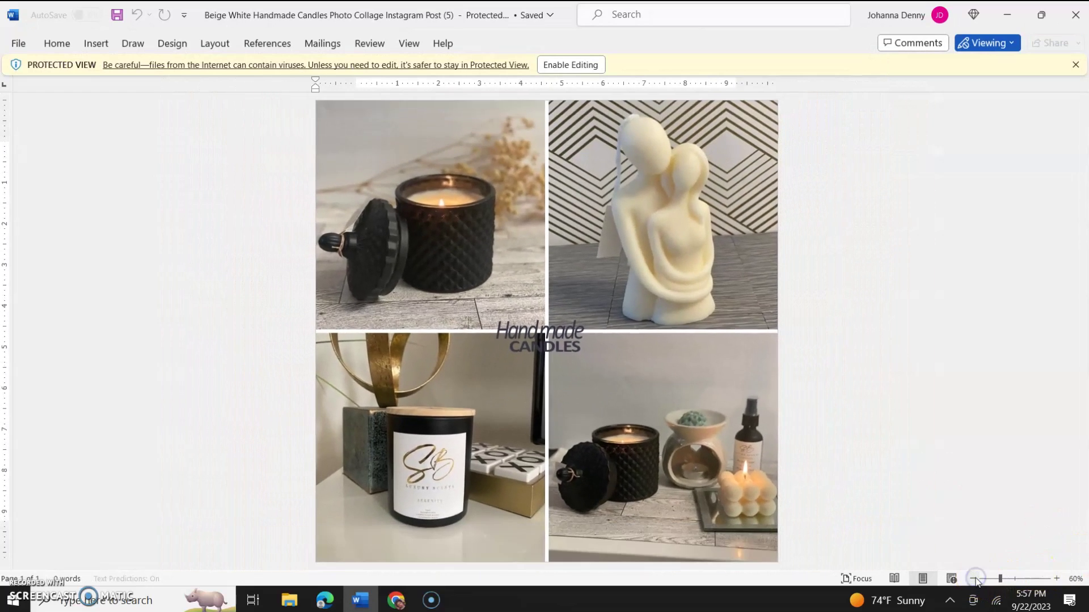
pyautogui.click(974, 579)
pyautogui.click(400, 601)
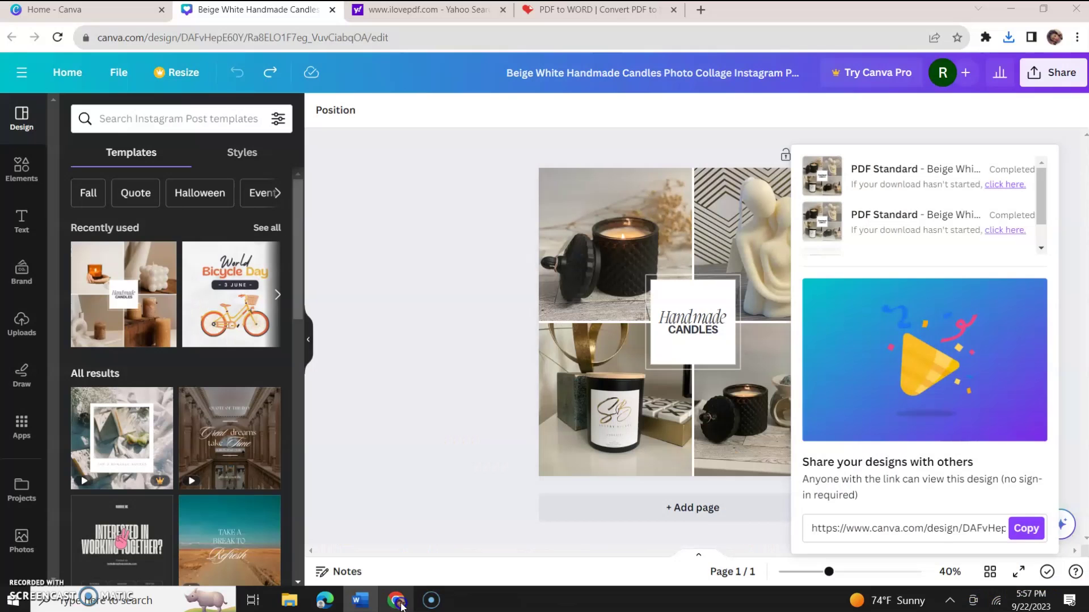
pyautogui.click(941, 119)
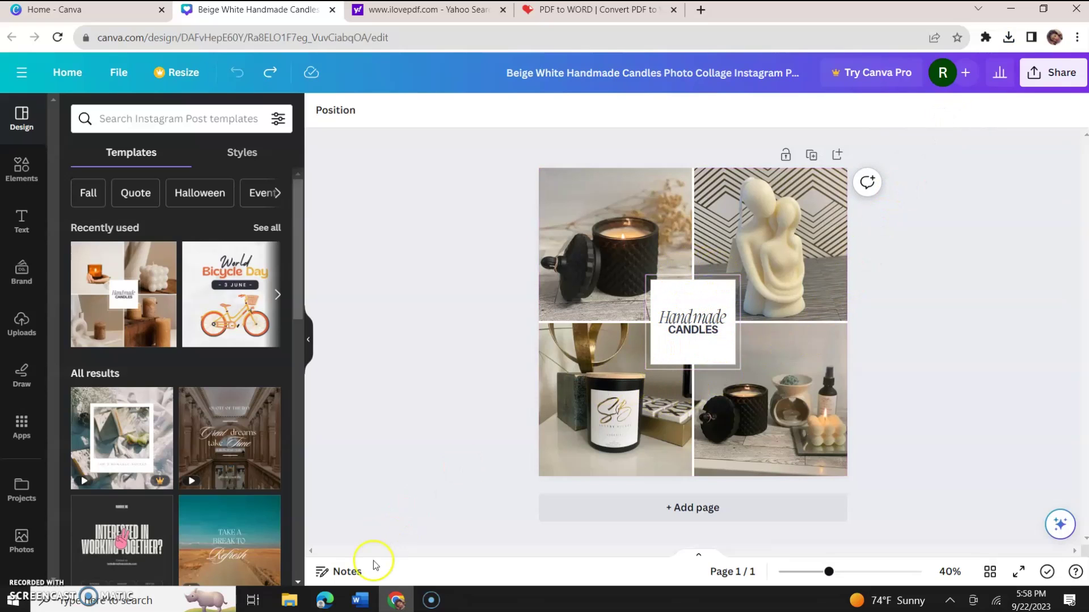
# Select the converted collage picture in Word and inspect it zoomed in and back out
pyautogui.click(360, 600)
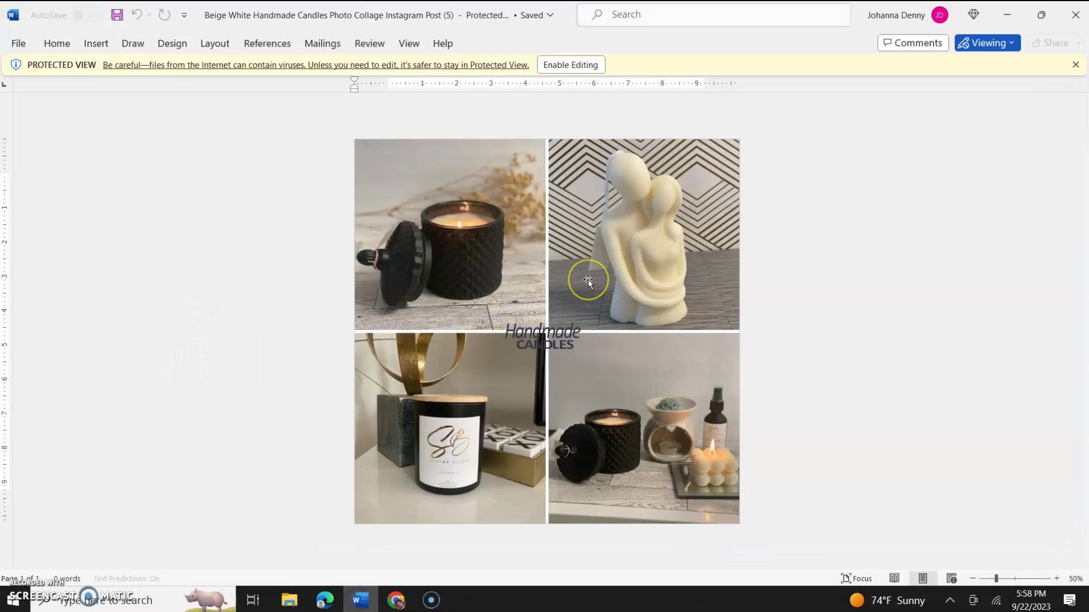
pyautogui.moveTo(588, 281)
pyautogui.mouseDown()
pyautogui.moveTo(540, 335)
pyautogui.moveTo(606, 327)
pyautogui.mouseUp()
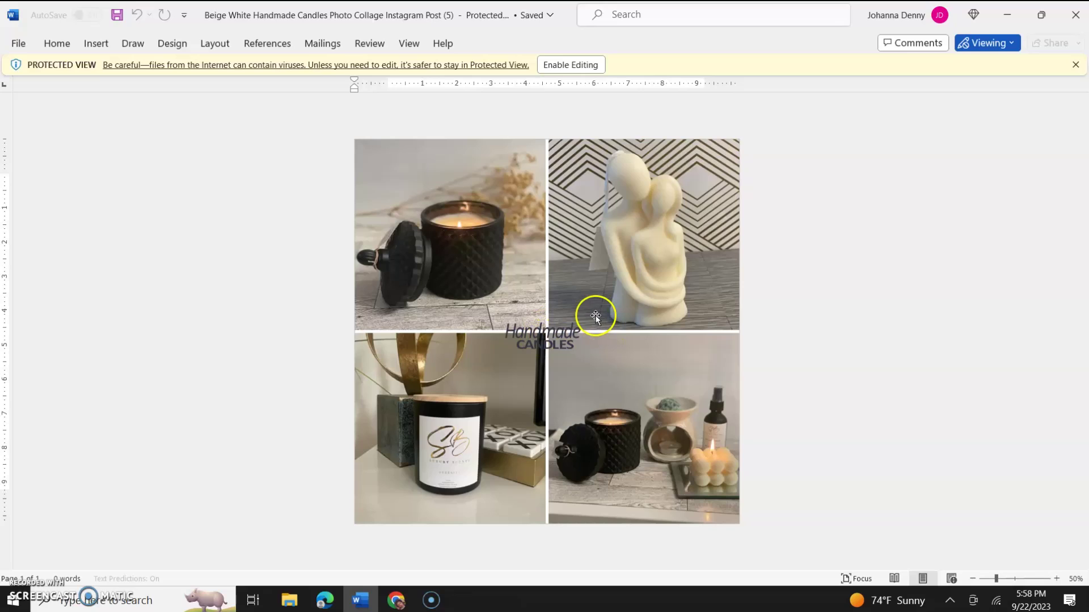
pyautogui.click(595, 316)
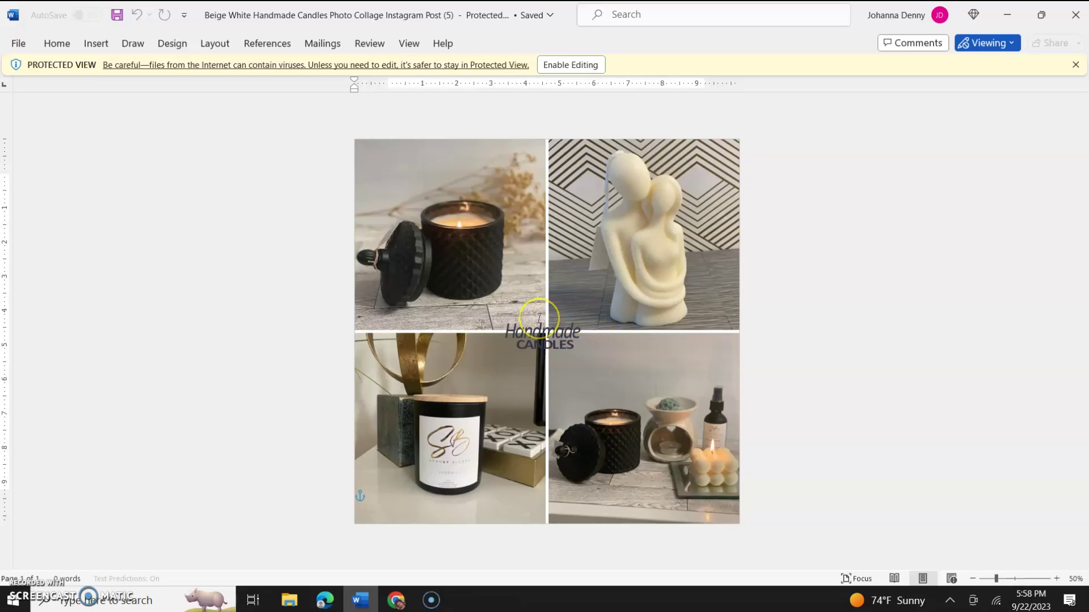
pyautogui.click(1056, 579)
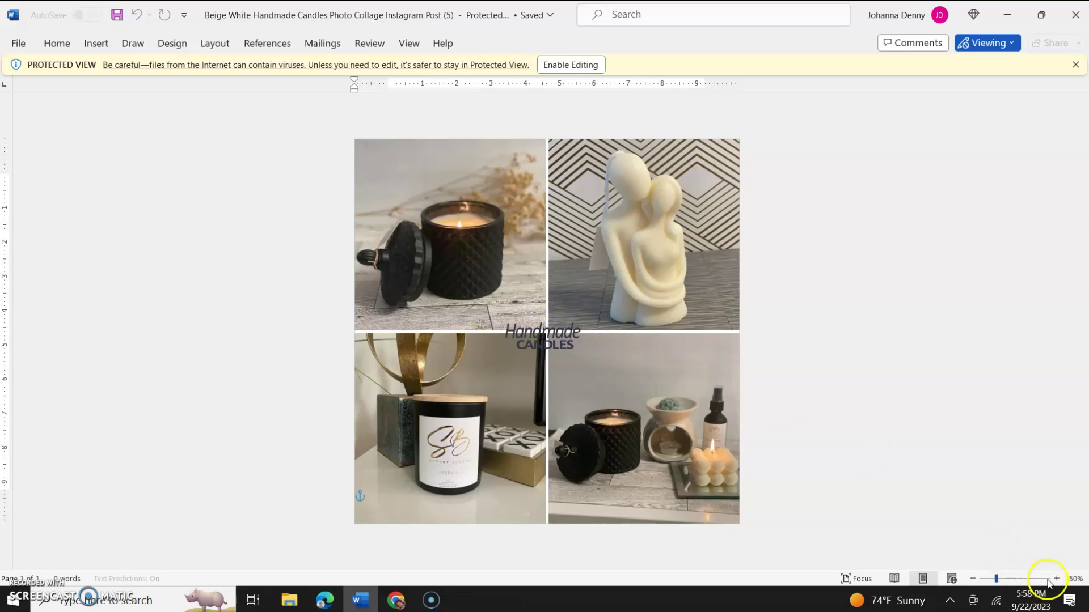
pyautogui.click(1055, 579)
pyautogui.click(1056, 579)
pyautogui.click(1055, 579)
pyautogui.click(1055, 579)
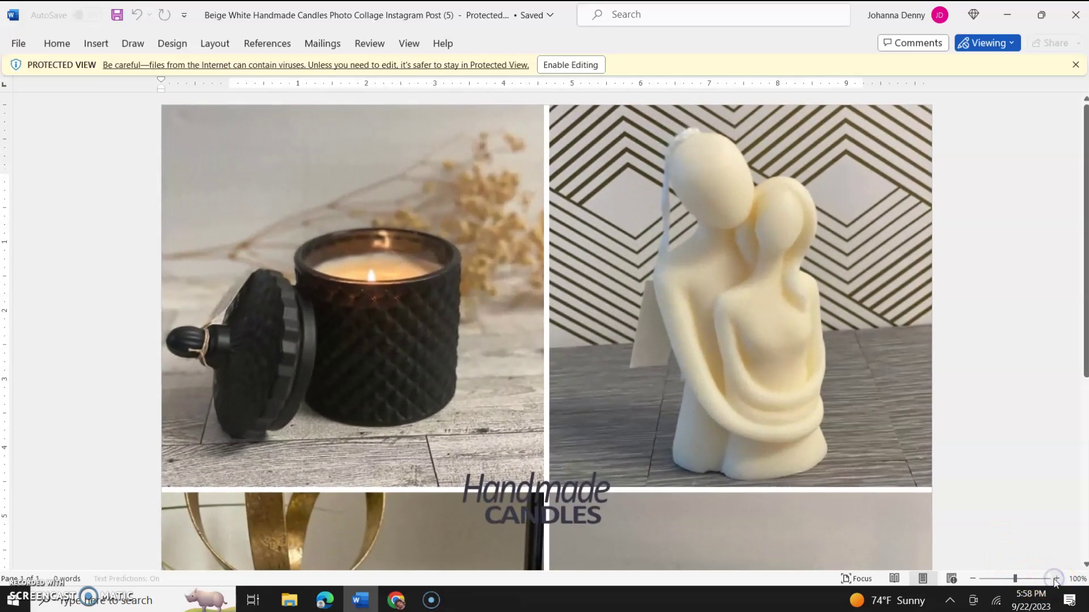
pyautogui.click(975, 580)
pyautogui.click(973, 579)
pyautogui.click(973, 579)
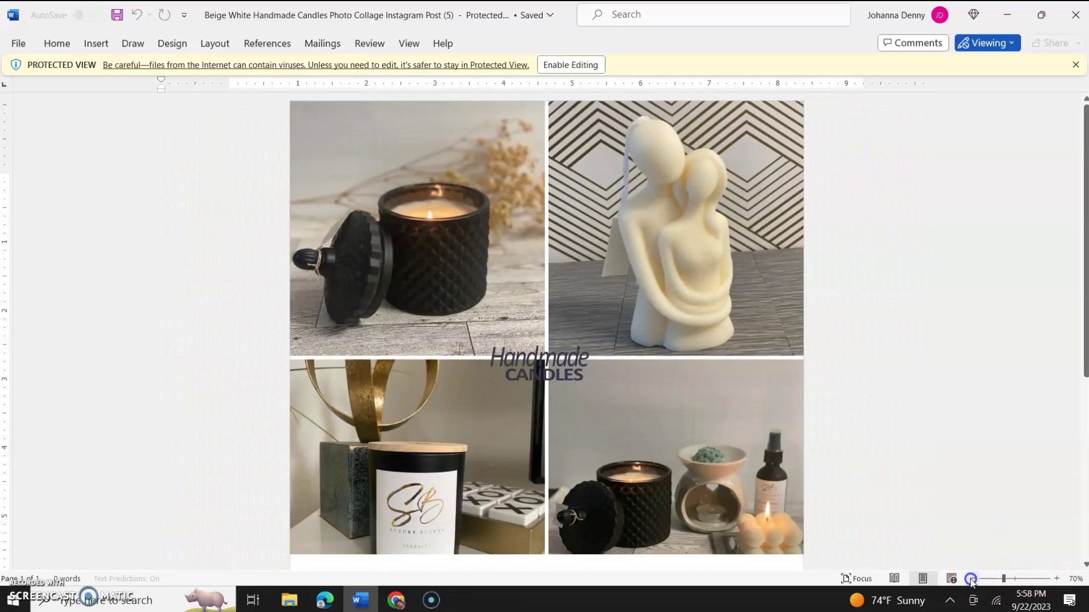
pyautogui.click(973, 579)
pyautogui.click(974, 579)
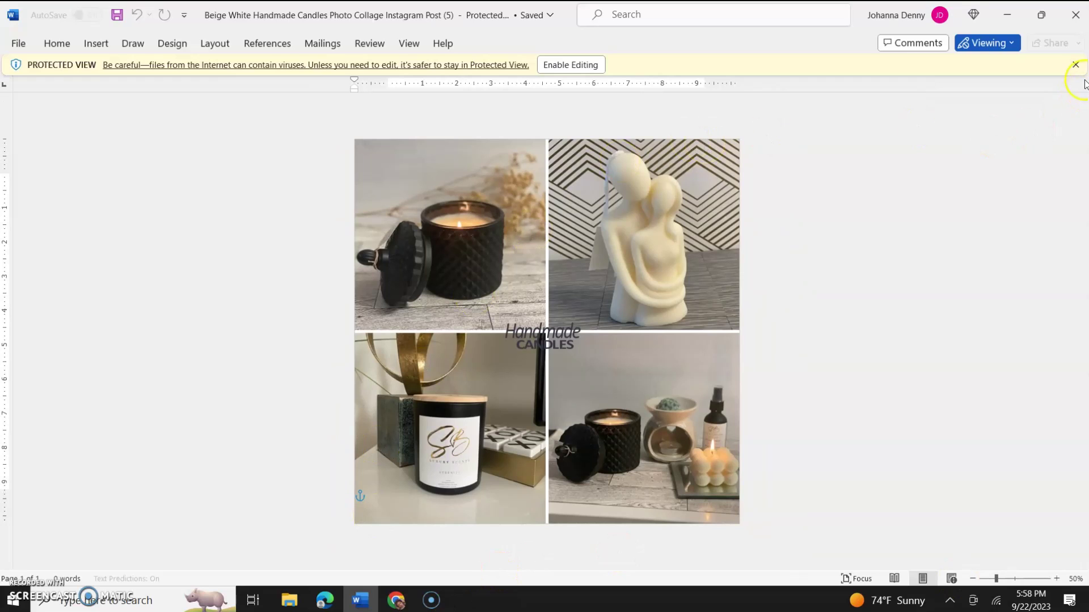
# Dismiss the Protected View bar and close the converted collage document
pyautogui.click(1076, 65)
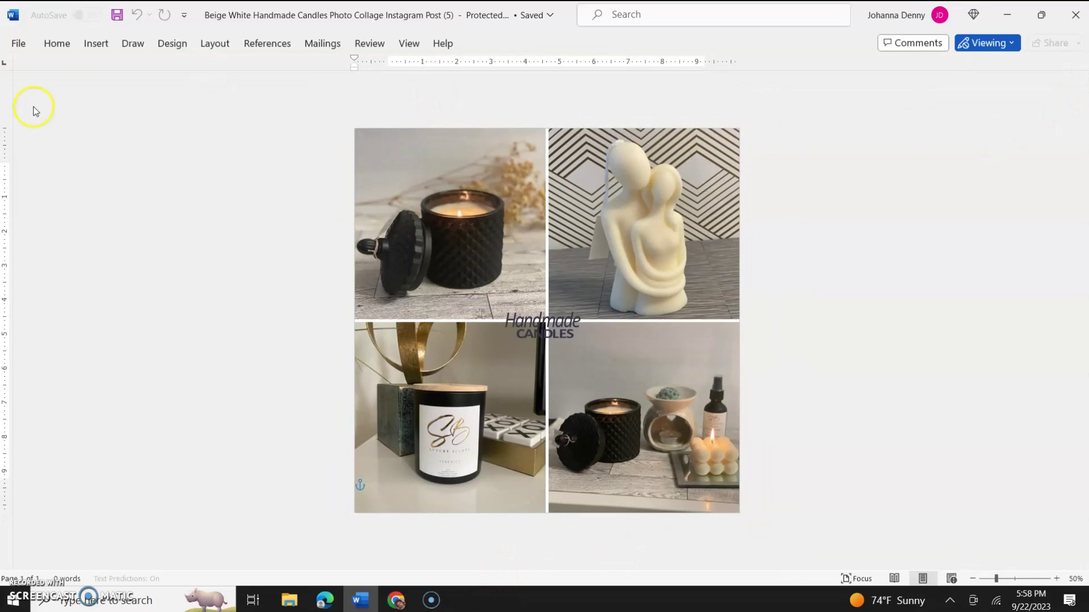
pyautogui.click(17, 44)
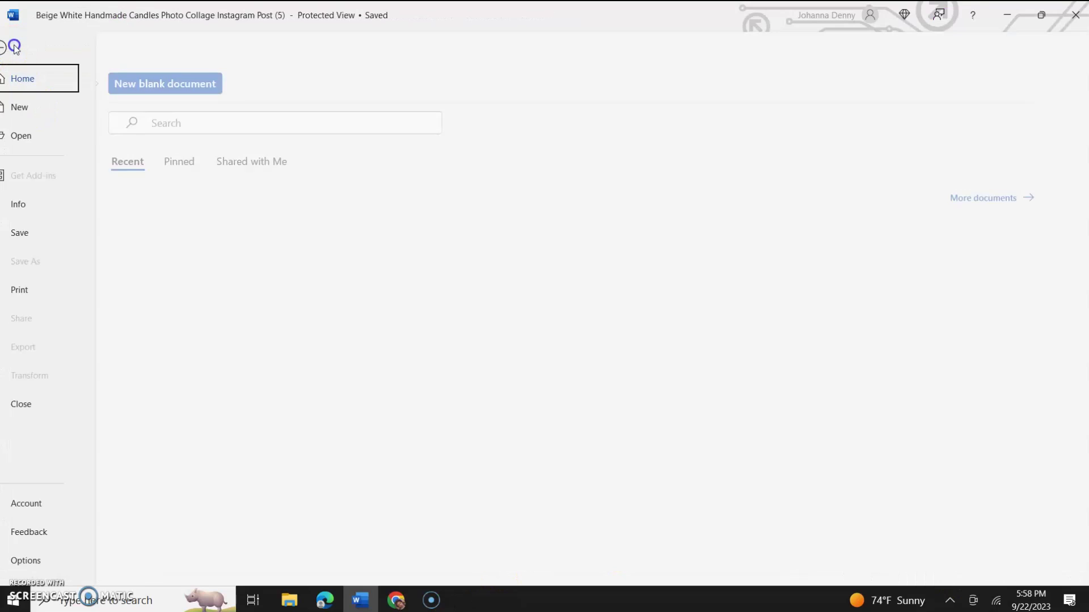
pyautogui.click(36, 404)
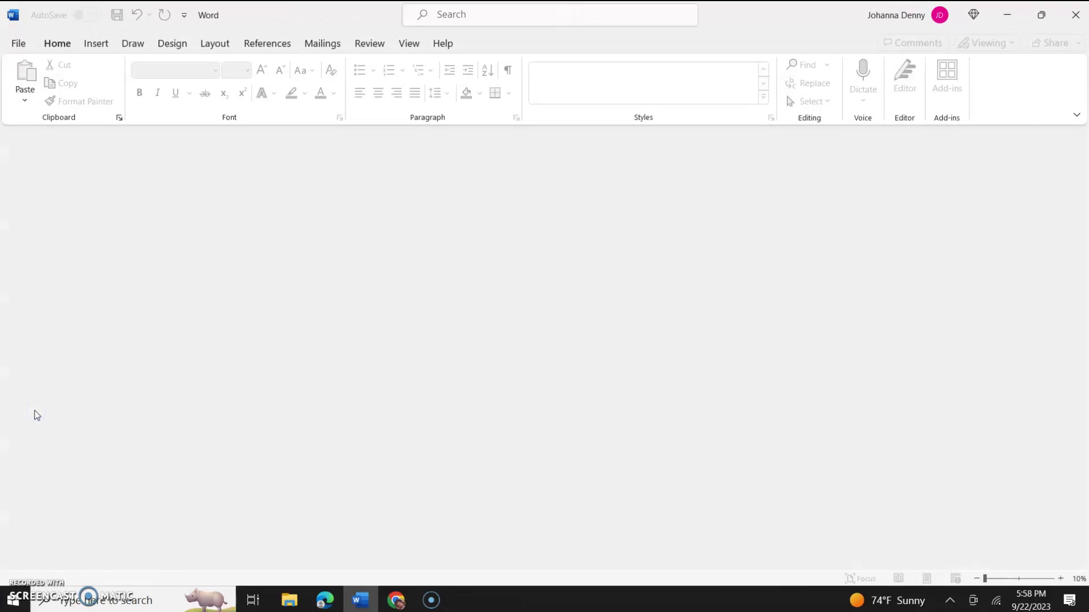
pyautogui.click(396, 599)
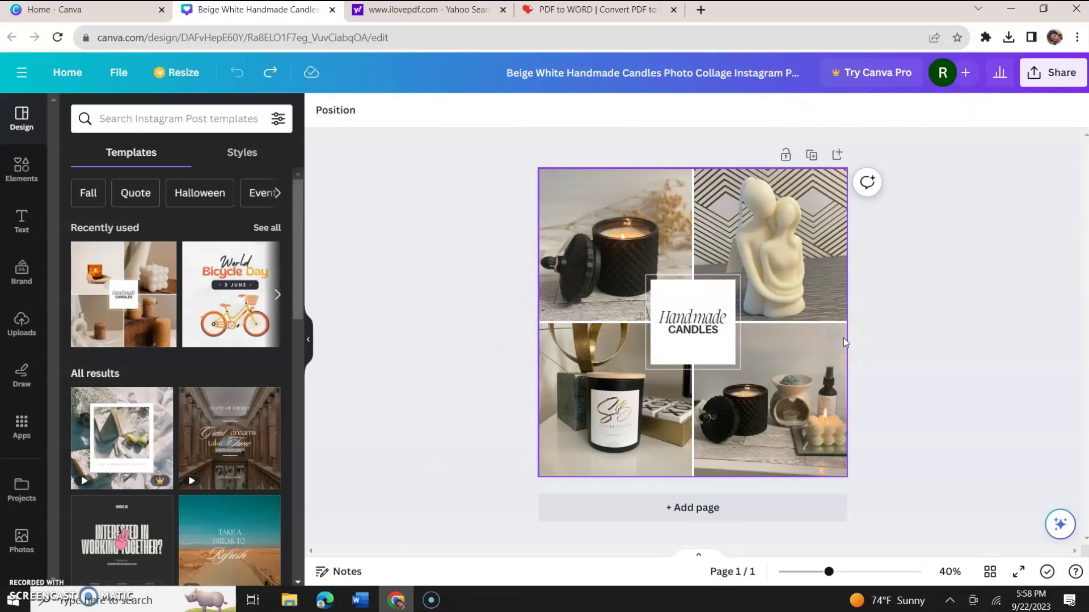
# Select the Handmade heading in Canva and open its font dropdown showing Migra
pyautogui.click(691, 321)
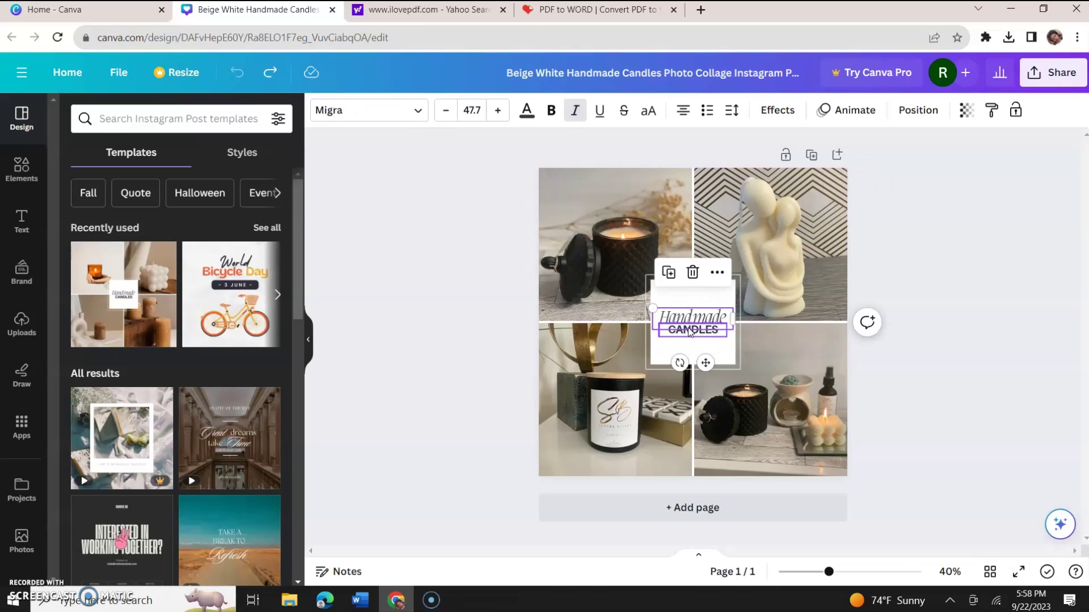
pyautogui.click(322, 119)
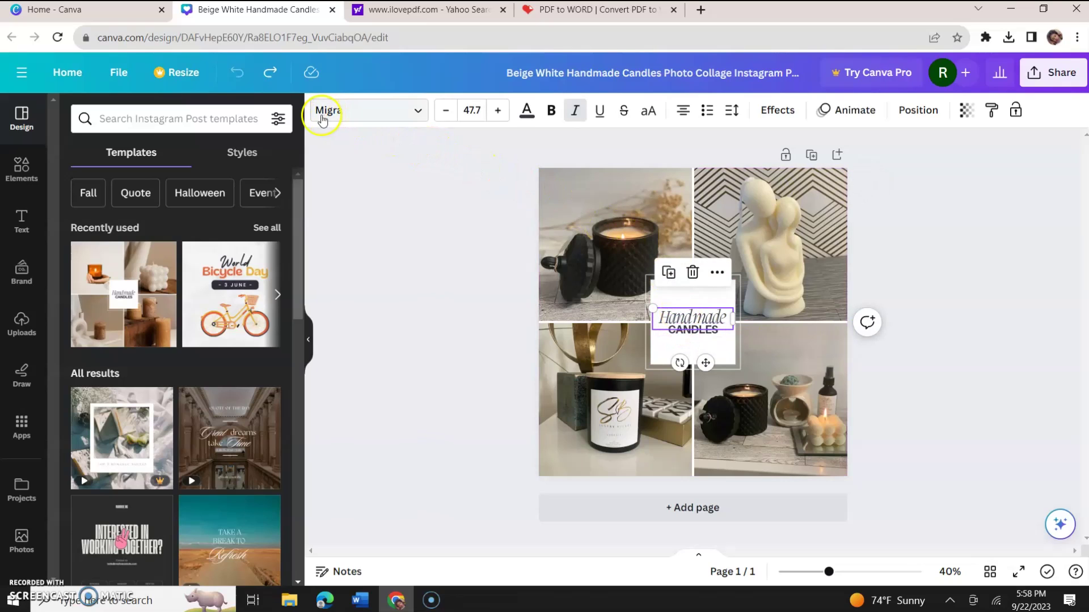
pyautogui.click(365, 600)
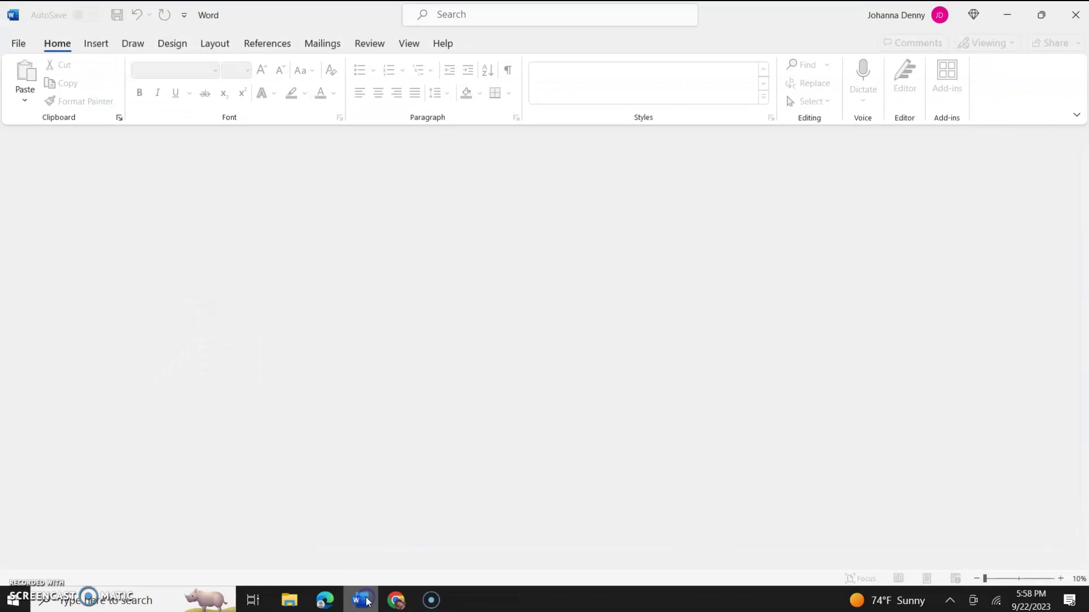
# Create a new blank Word document
pyautogui.click(18, 44)
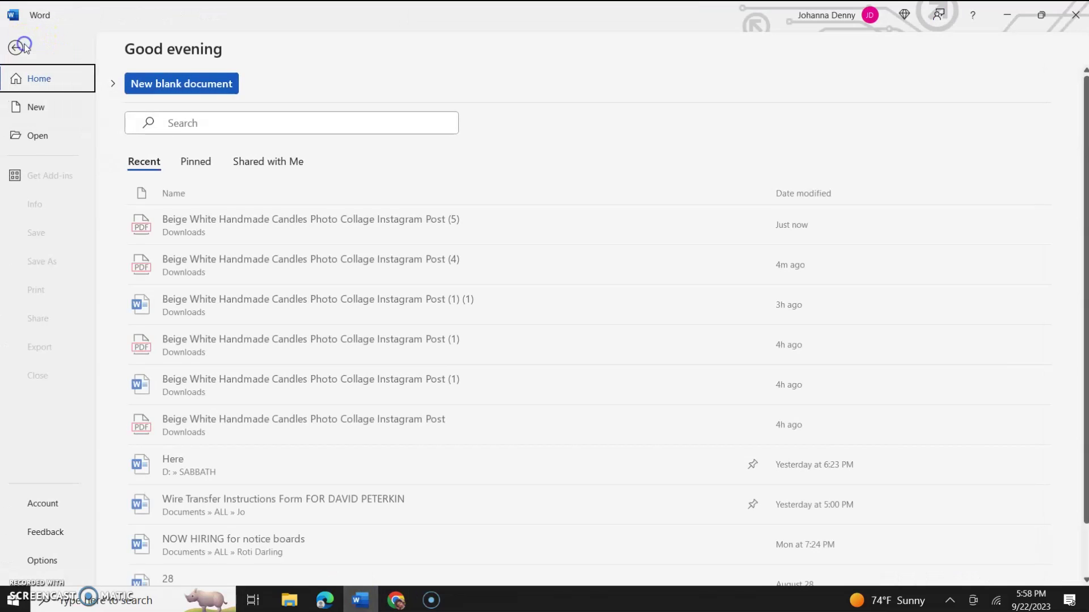
pyautogui.click(38, 106)
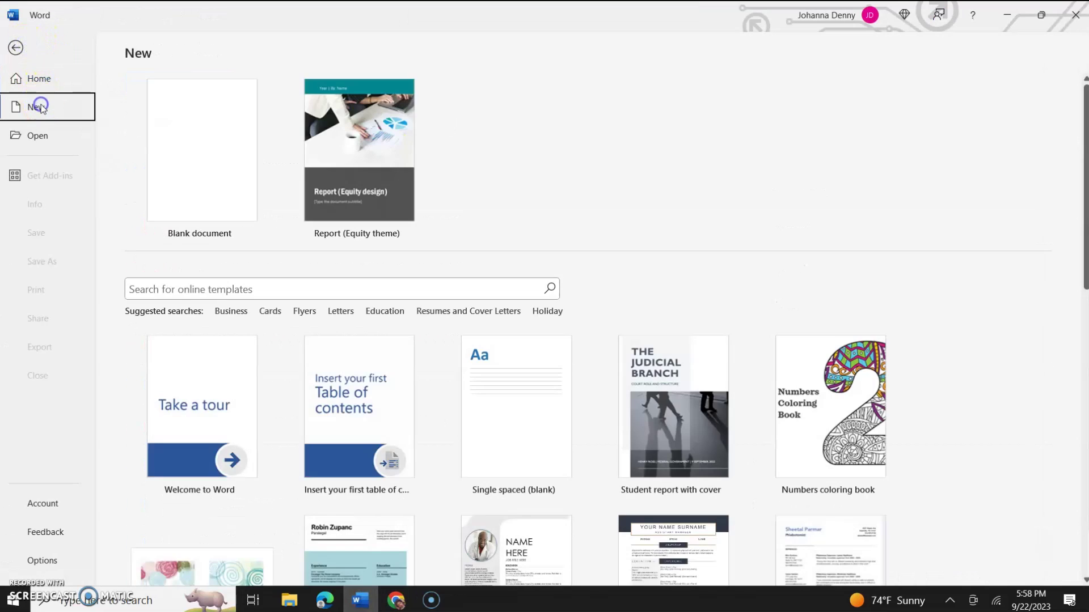
pyautogui.click(220, 149)
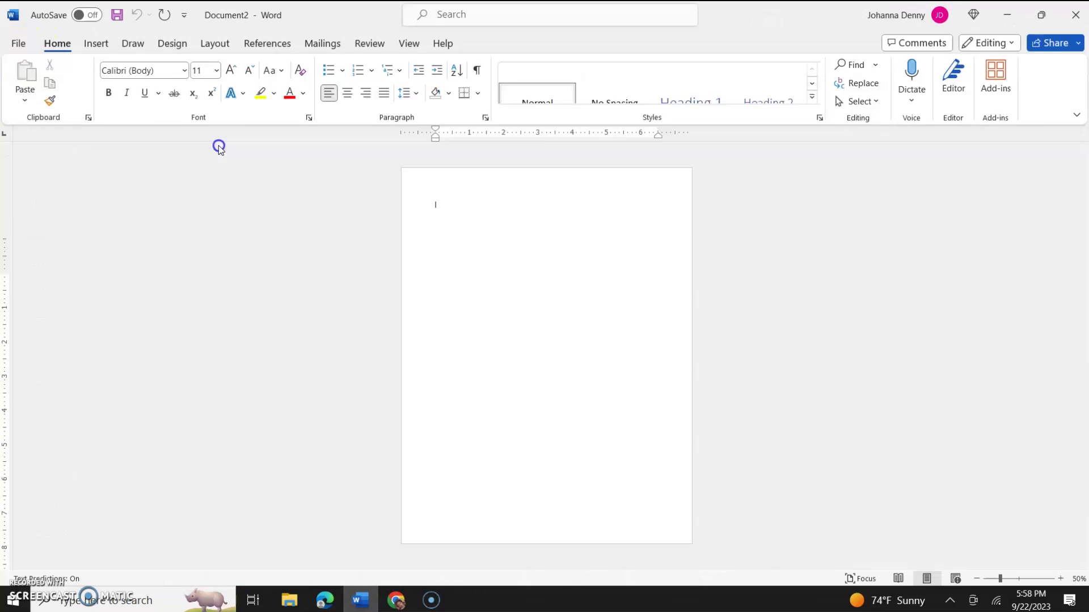
# Scroll through Word's font-name list and close it without changing the font
pyautogui.click(151, 71)
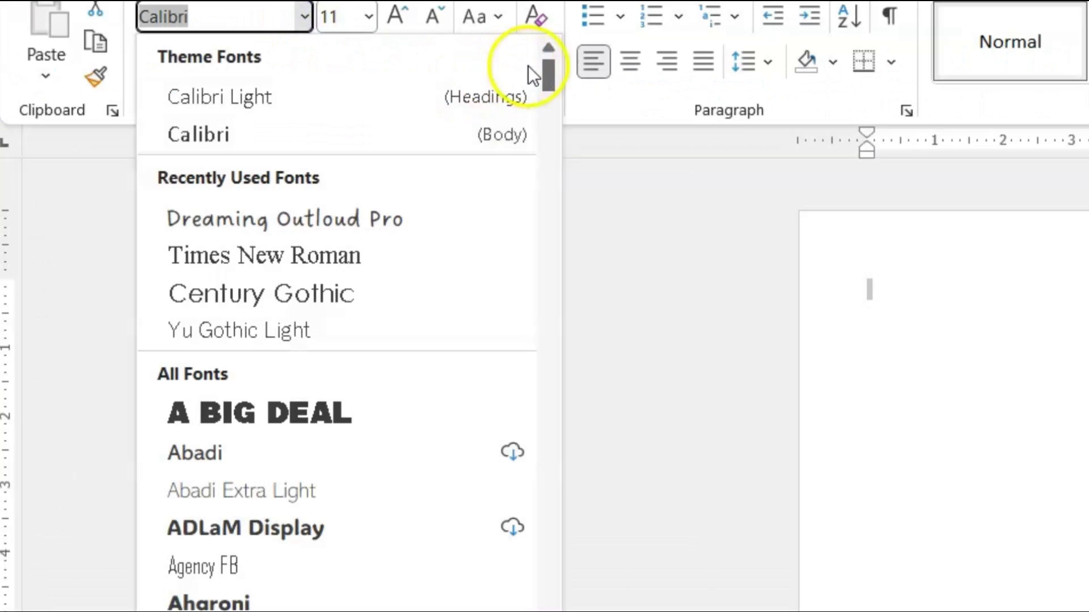
pyautogui.click(543, 205)
pyautogui.moveTo(543, 206); pyautogui.dragTo(542, 557)
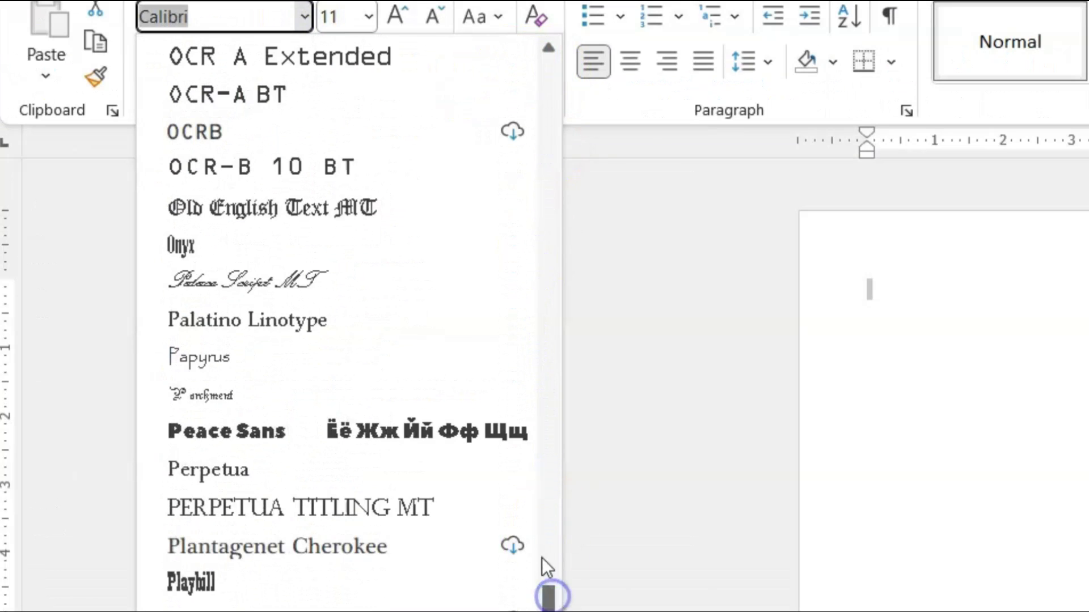
pyautogui.click(550, 600)
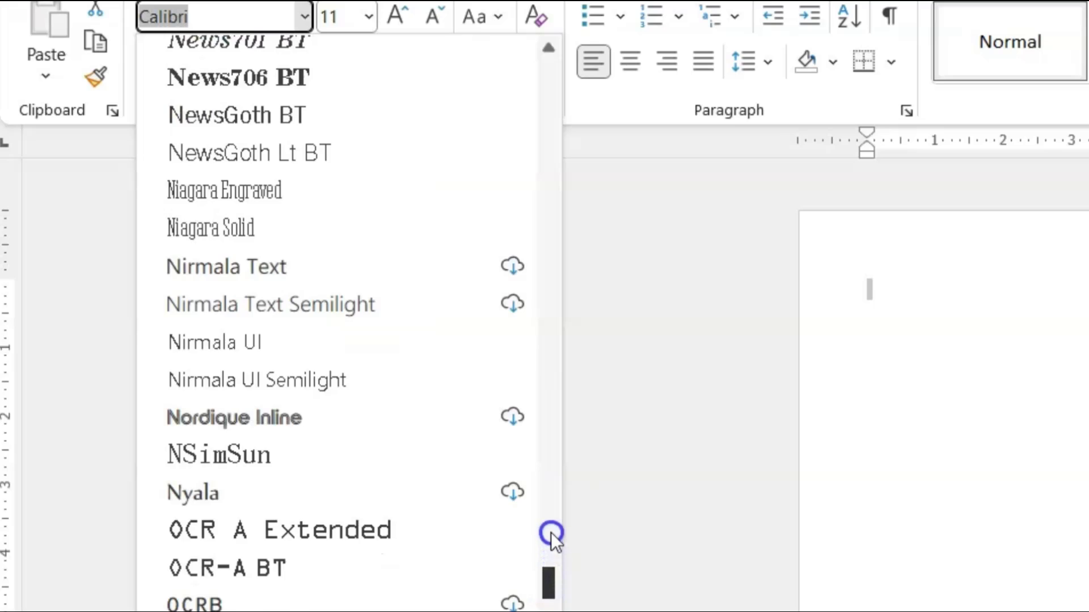
pyautogui.moveTo(550, 533); pyautogui.dragTo(550, 518)
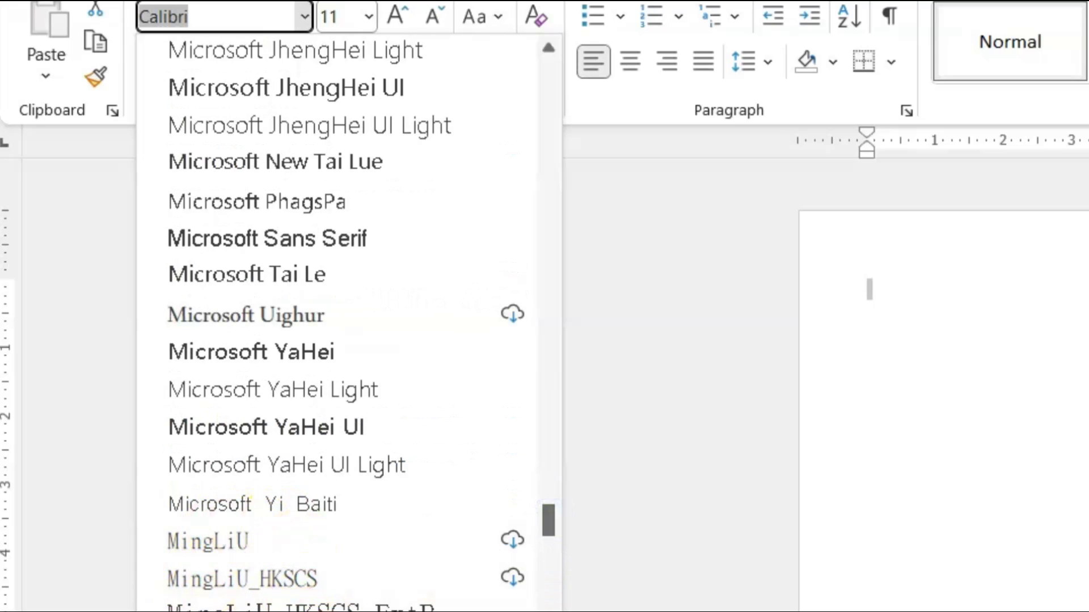
pyautogui.press('Escape')
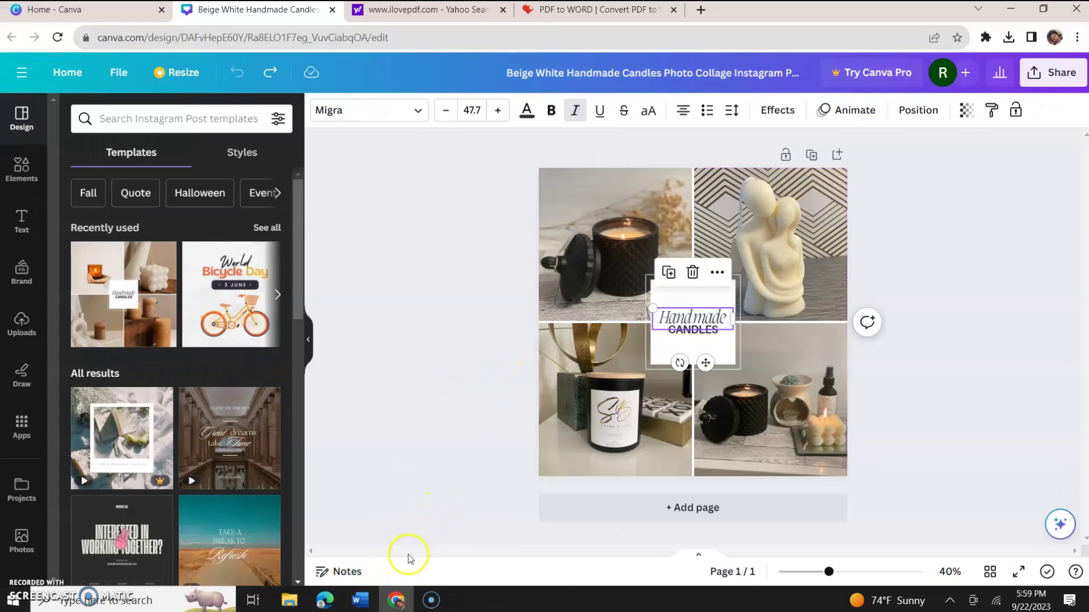
# Apply Times New Roman to the Handmade heading from Canva's font list
pyautogui.click(367, 606)
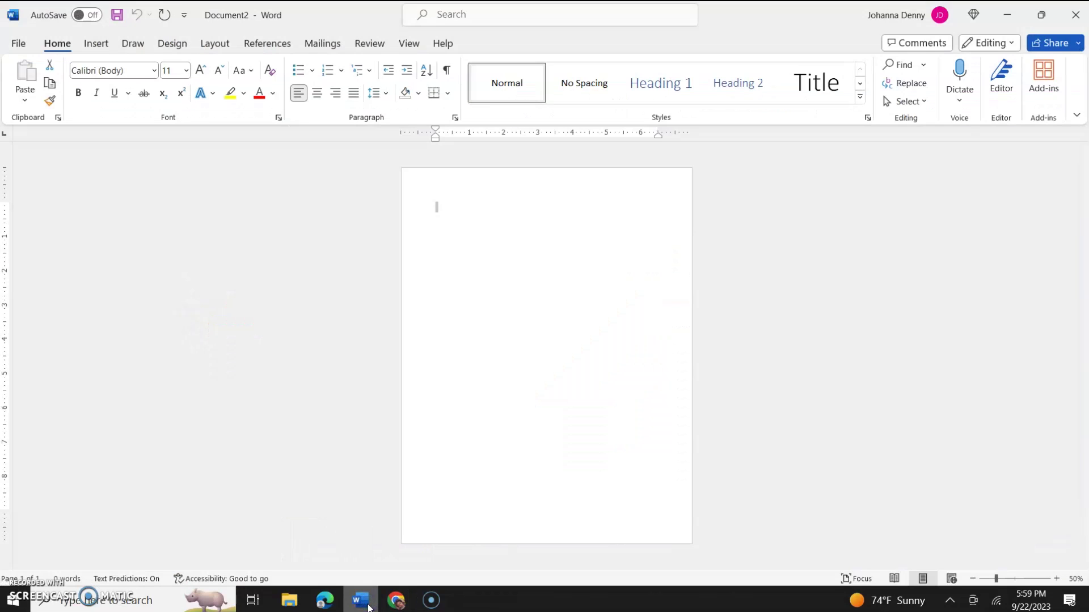
pyautogui.click(395, 602)
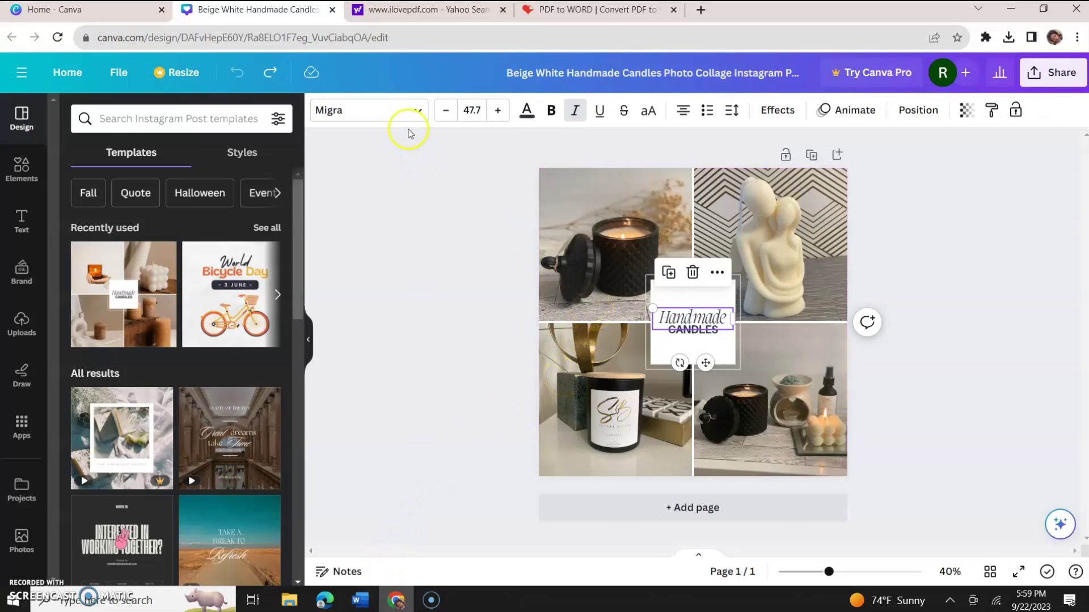
pyautogui.click(399, 113)
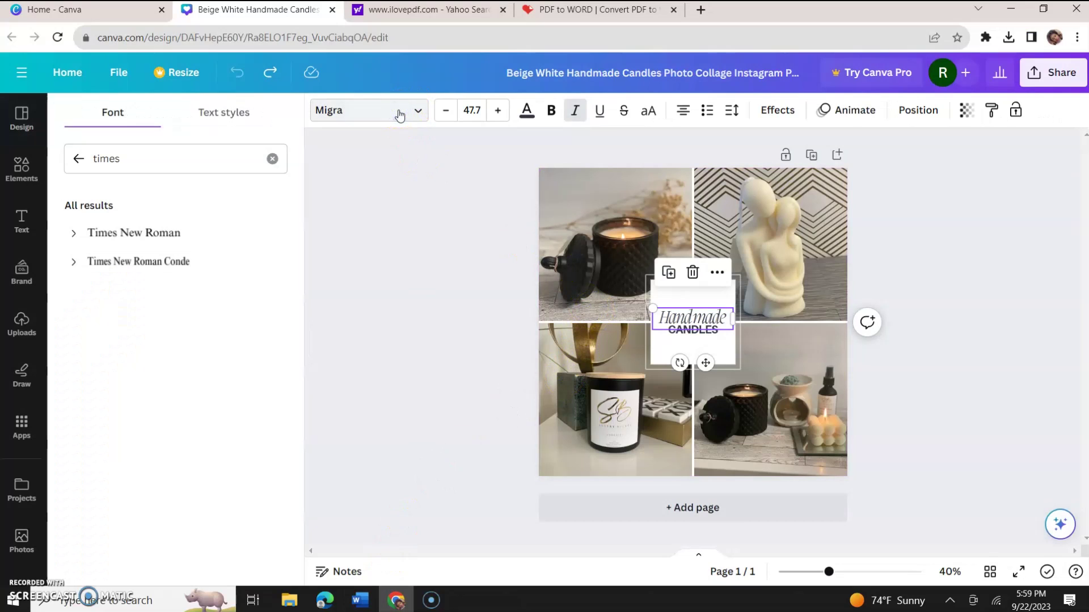
pyautogui.click(160, 238)
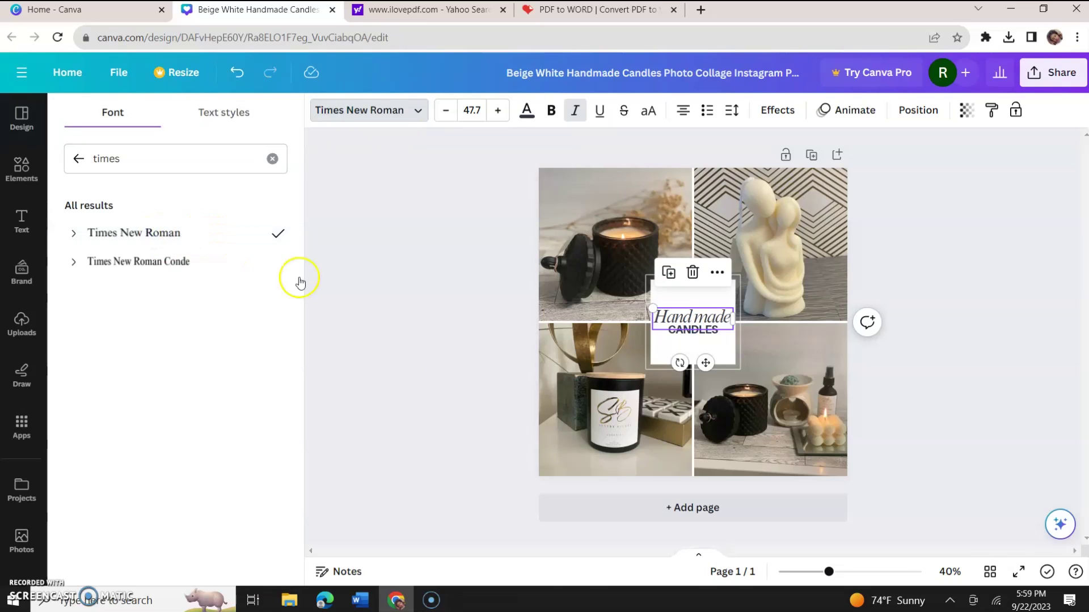
# Compare the CANDLES and Handmade texts and confirm the heading keeps Times New Roman
pyautogui.click(690, 337)
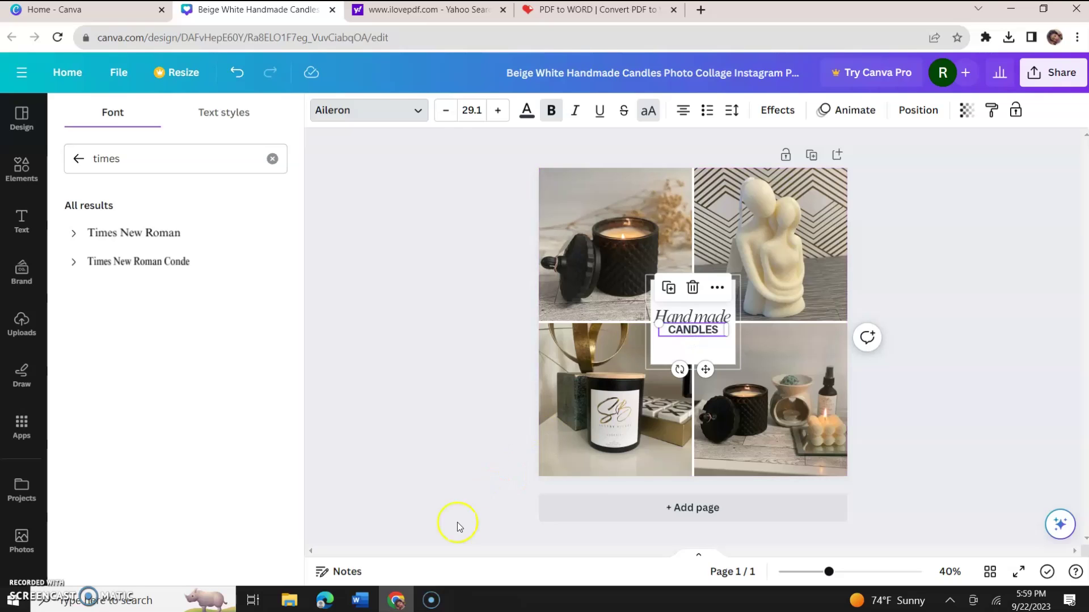
pyautogui.click(683, 319)
pyautogui.click(680, 330)
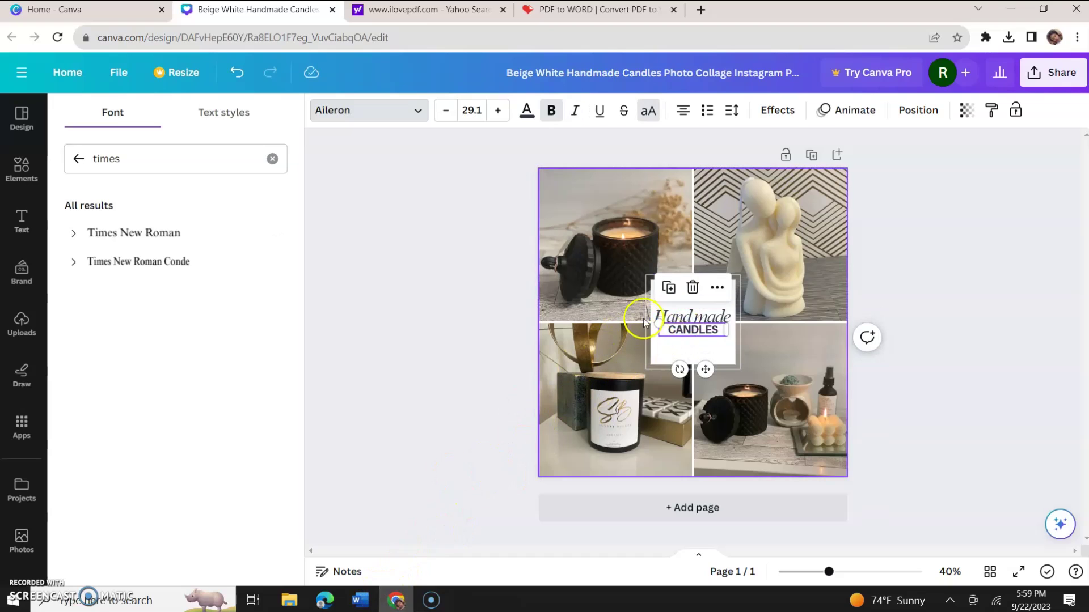
pyautogui.click(675, 320)
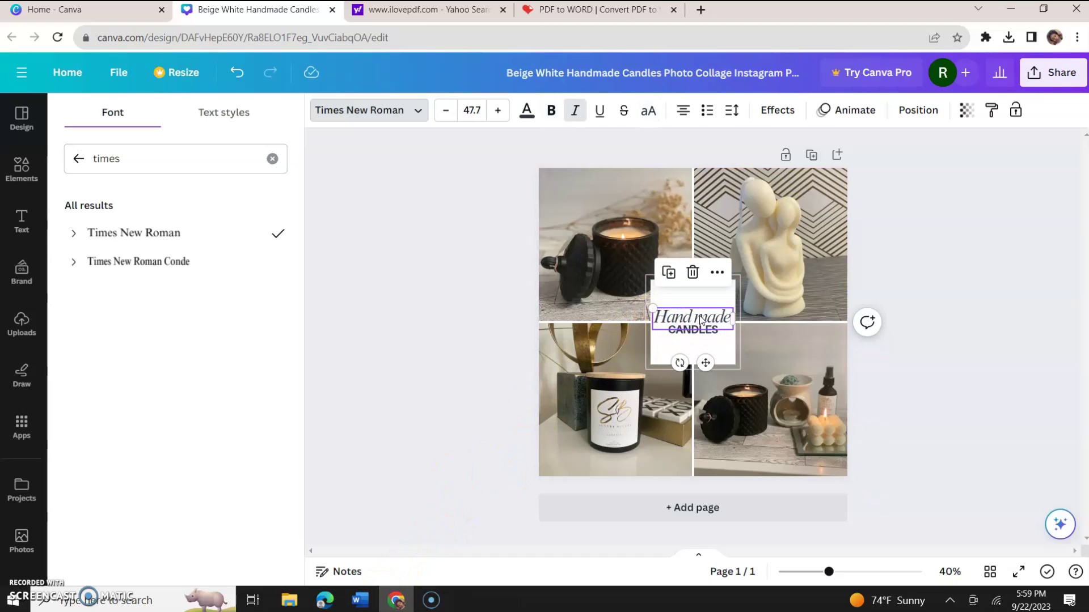
pyautogui.click(415, 113)
pyautogui.click(416, 113)
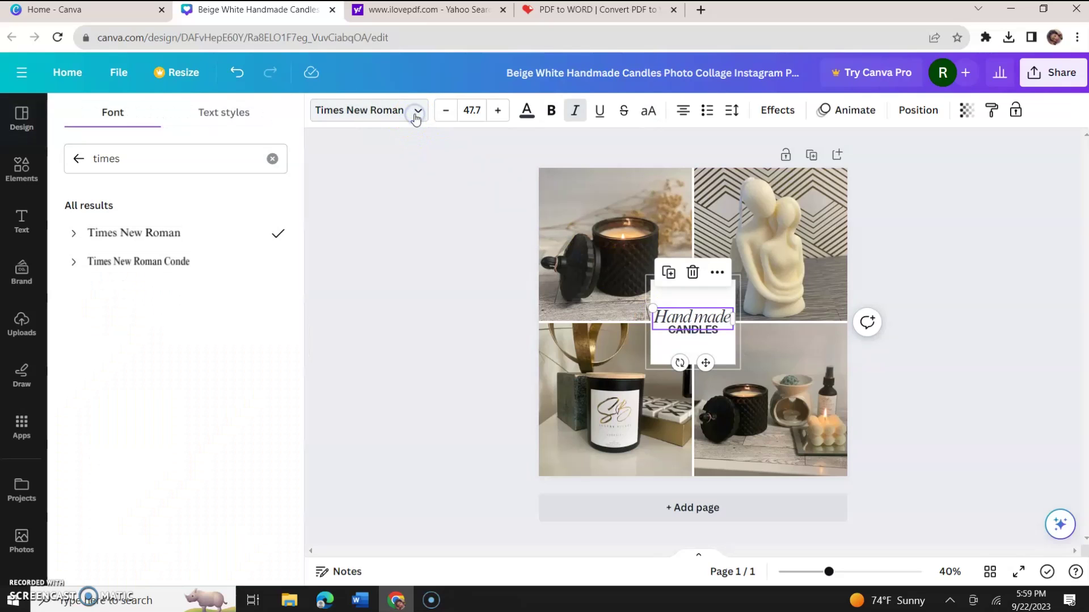
pyautogui.click(162, 169)
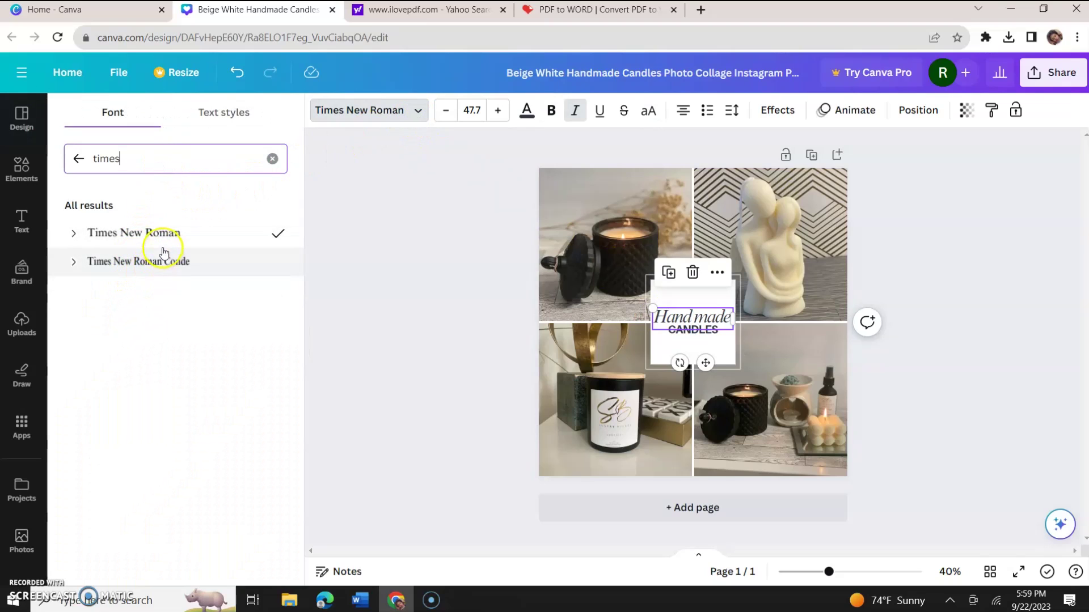
pyautogui.click(154, 233)
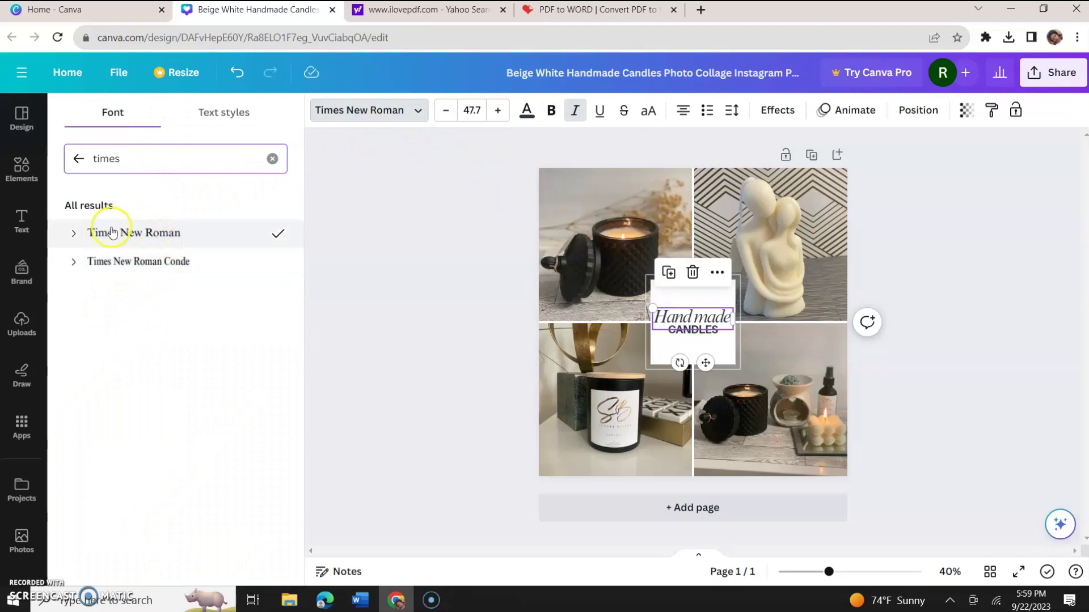
pyautogui.click(150, 230)
pyautogui.click(502, 388)
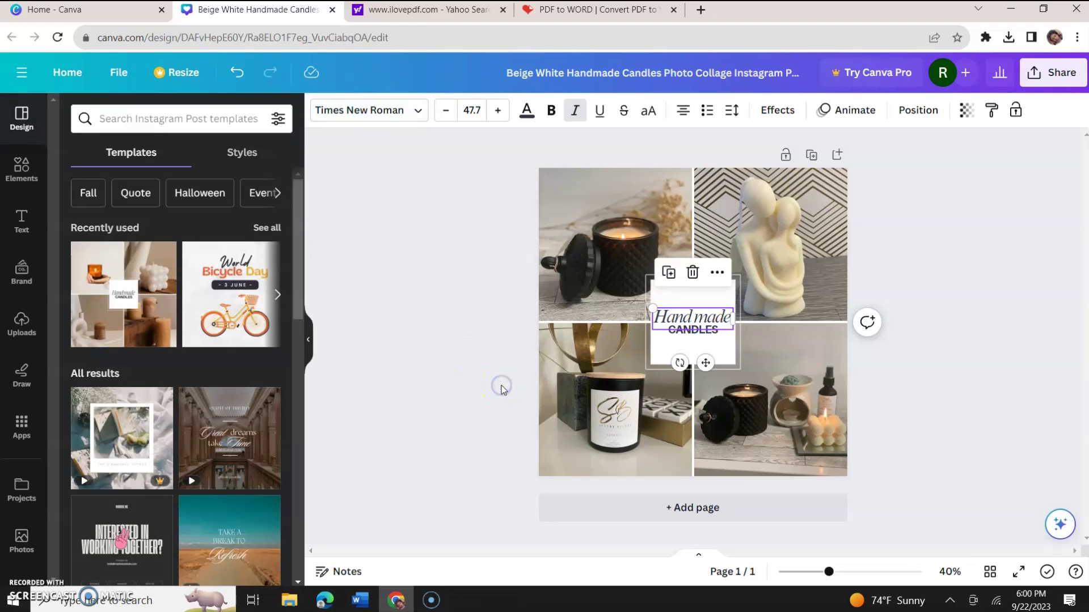
# Select the CANDLES text in the collage
pyautogui.click(945, 403)
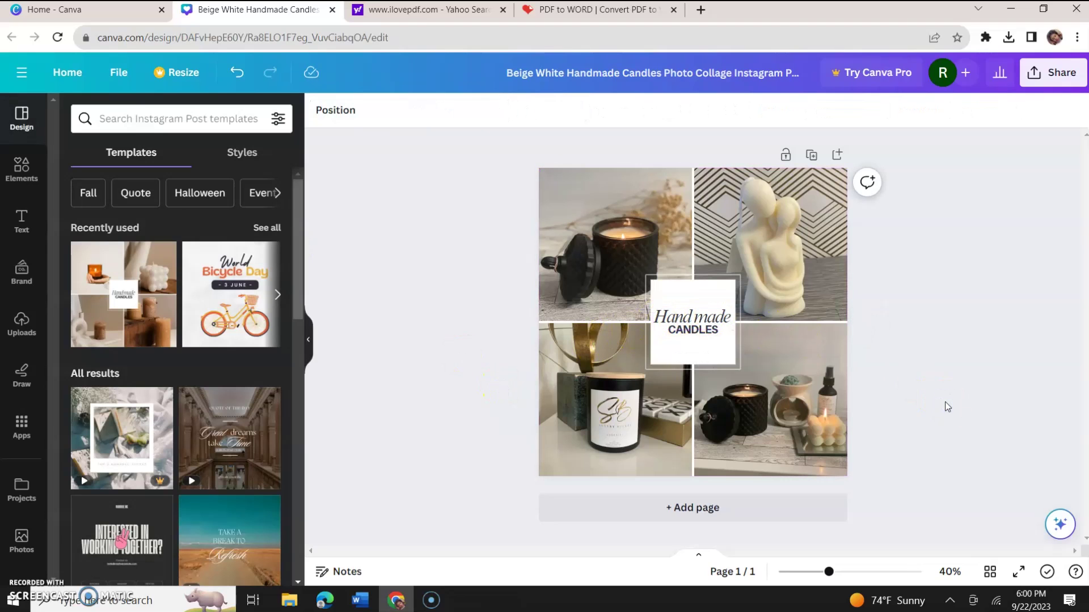
pyautogui.click(696, 331)
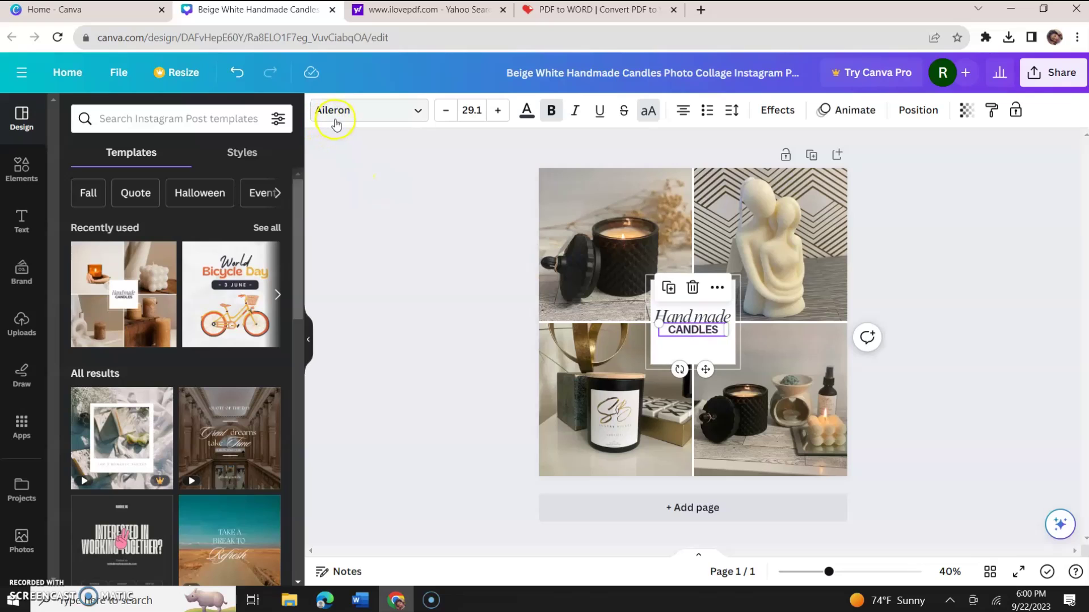
pyautogui.click(360, 604)
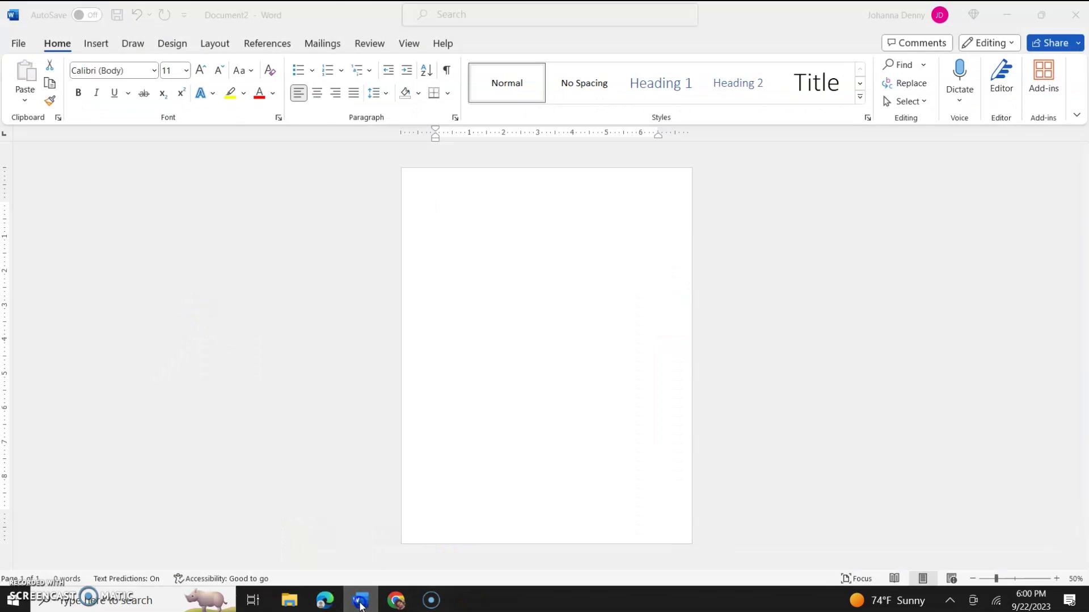
pyautogui.click(361, 605)
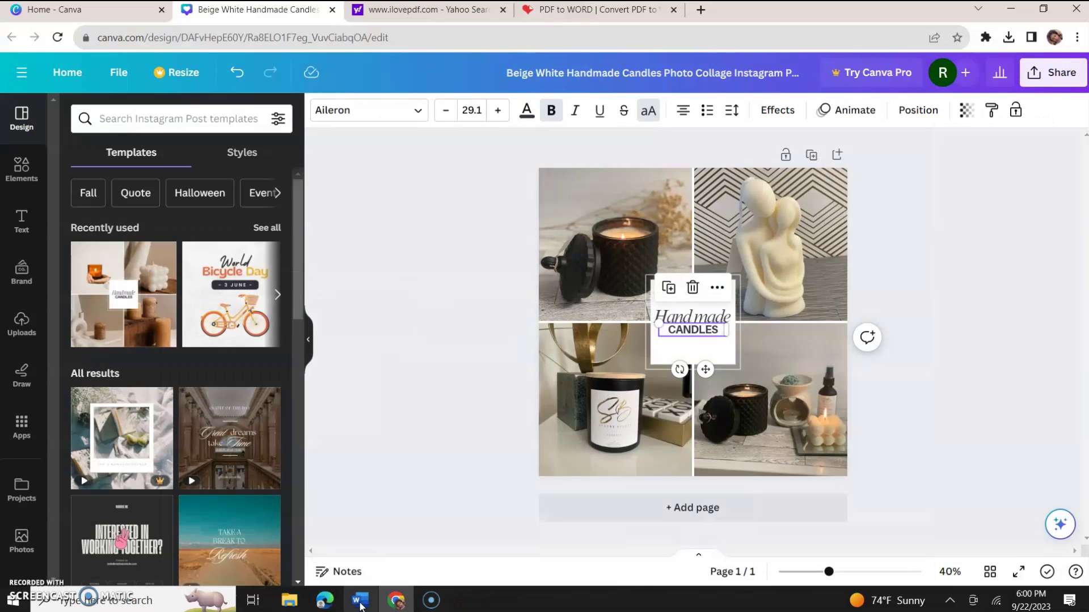
# Search 'arial' in the font panel, apply Arial to CANDLES, and deselect to view the collage
pyautogui.click(420, 111)
pyautogui.doubleClick(238, 160)
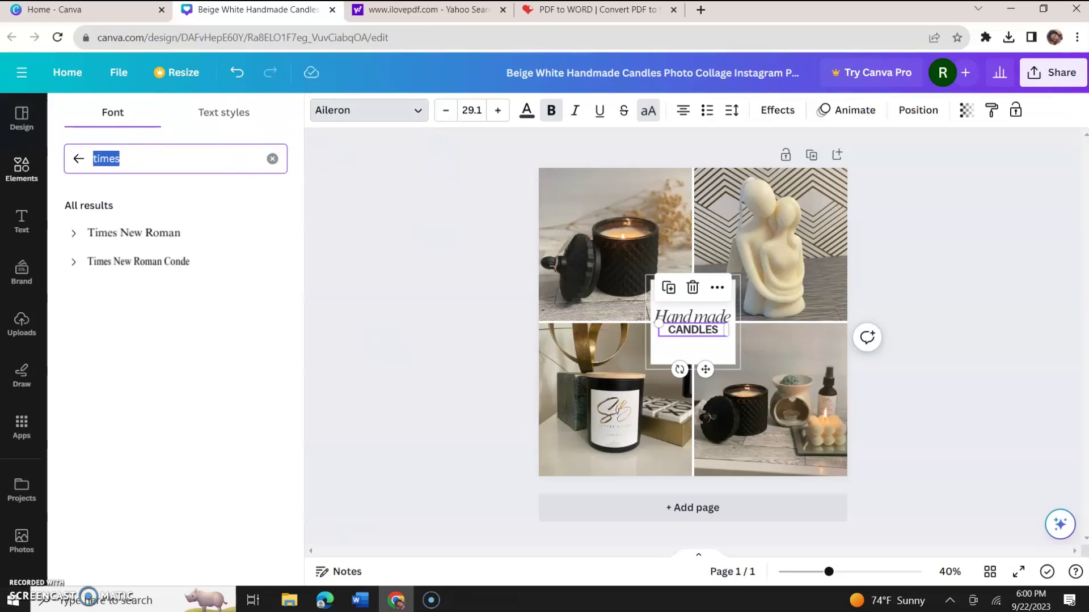
pyautogui.write('arial')
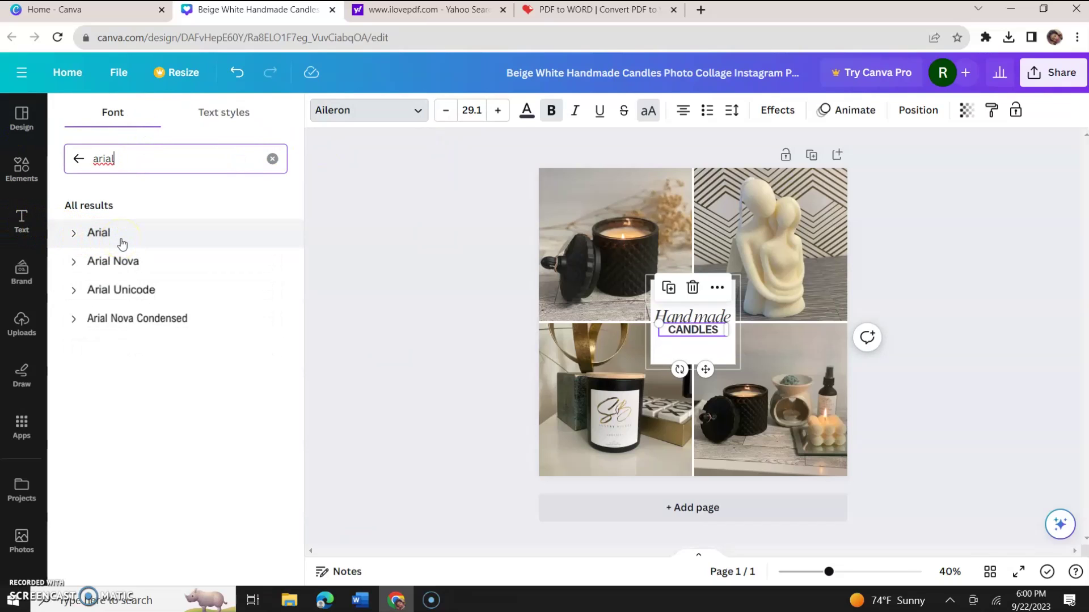
pyautogui.click(122, 243)
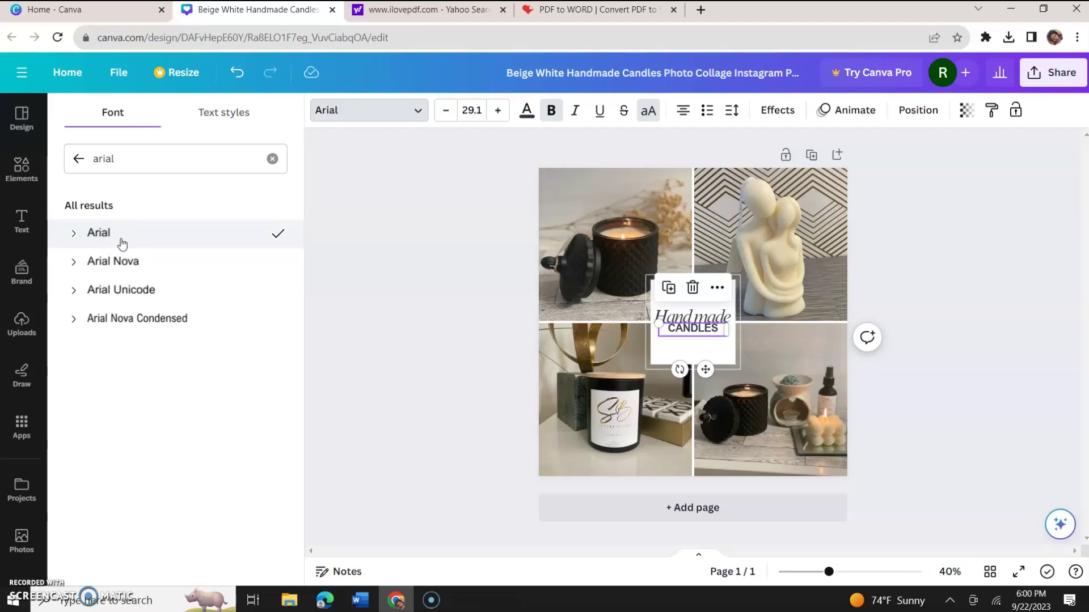
pyautogui.click(418, 321)
pyautogui.click(699, 351)
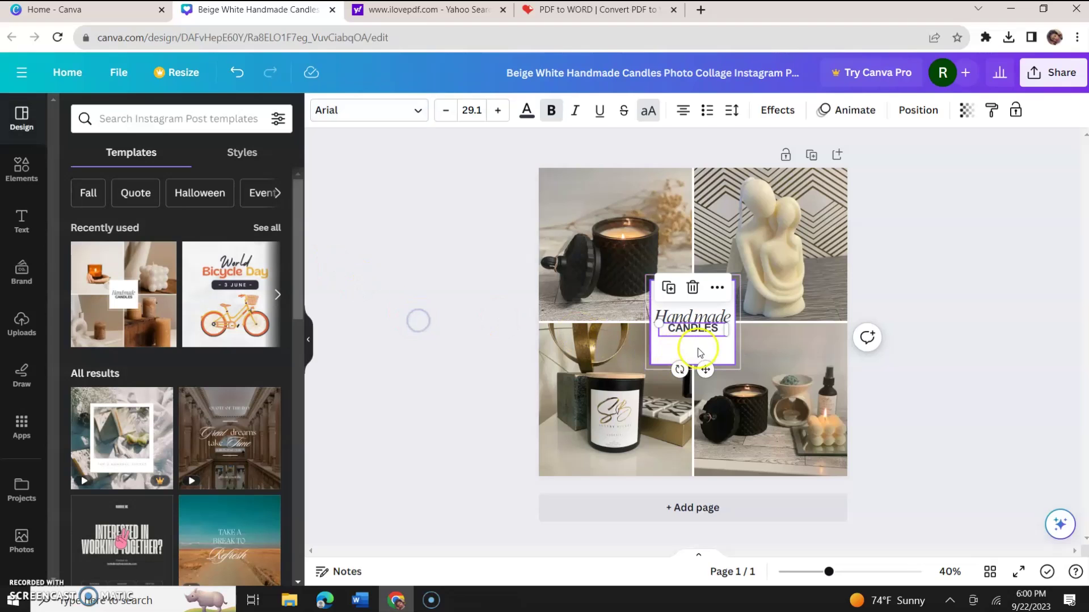
pyautogui.click(923, 409)
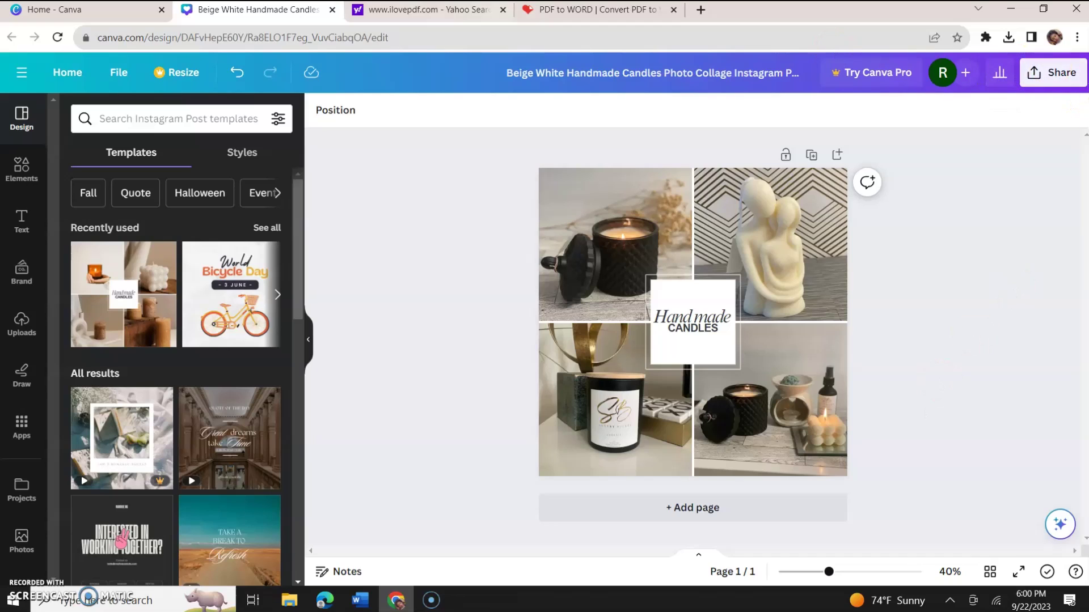
pyautogui.click(582, 12)
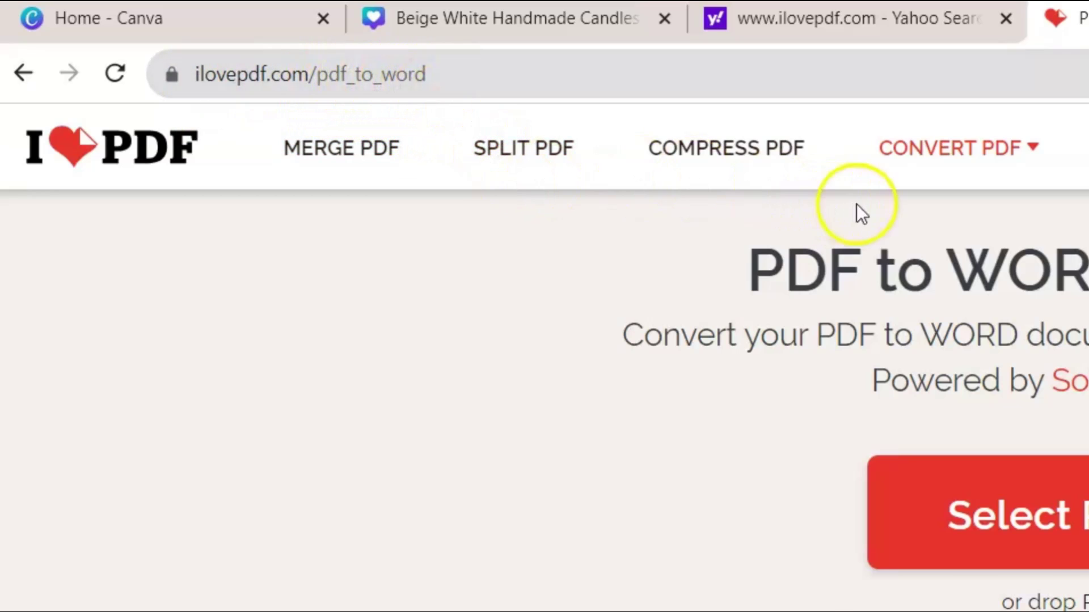
pyautogui.moveTo(1013, 161)
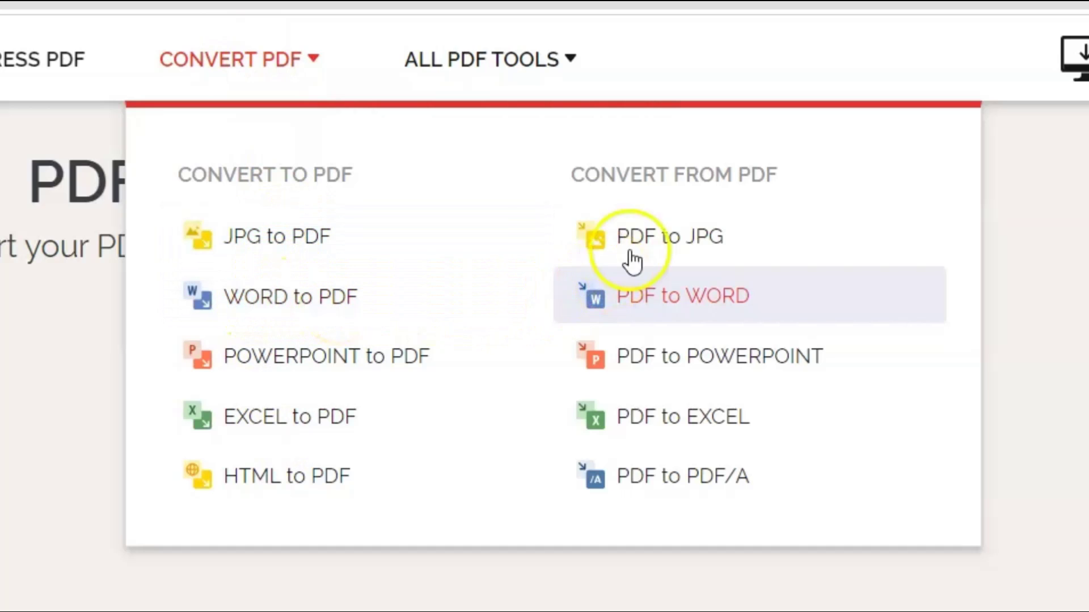
pyautogui.click(686, 298)
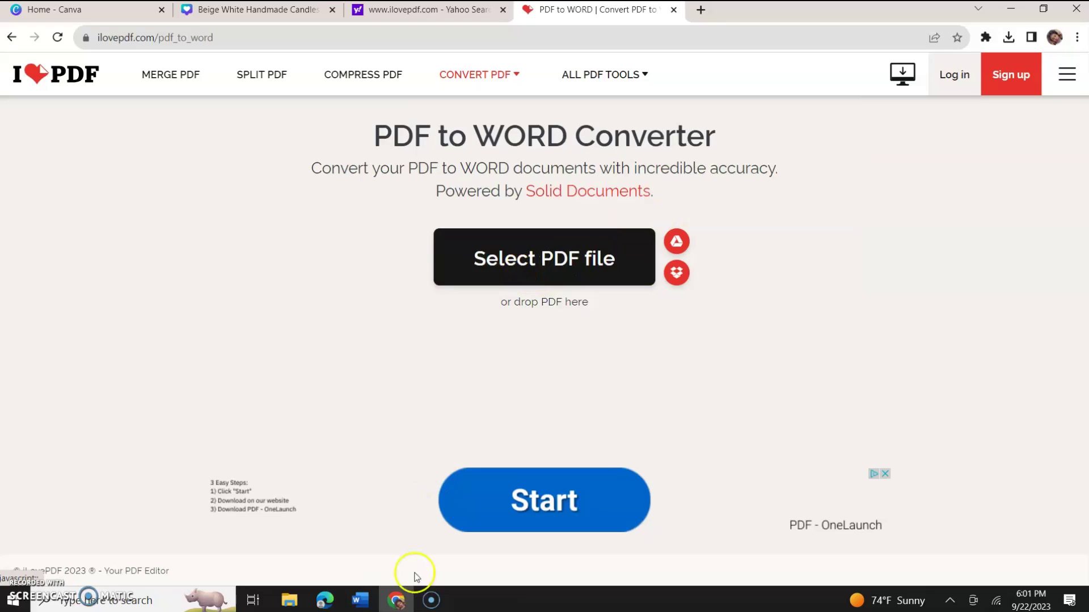
pyautogui.click(361, 604)
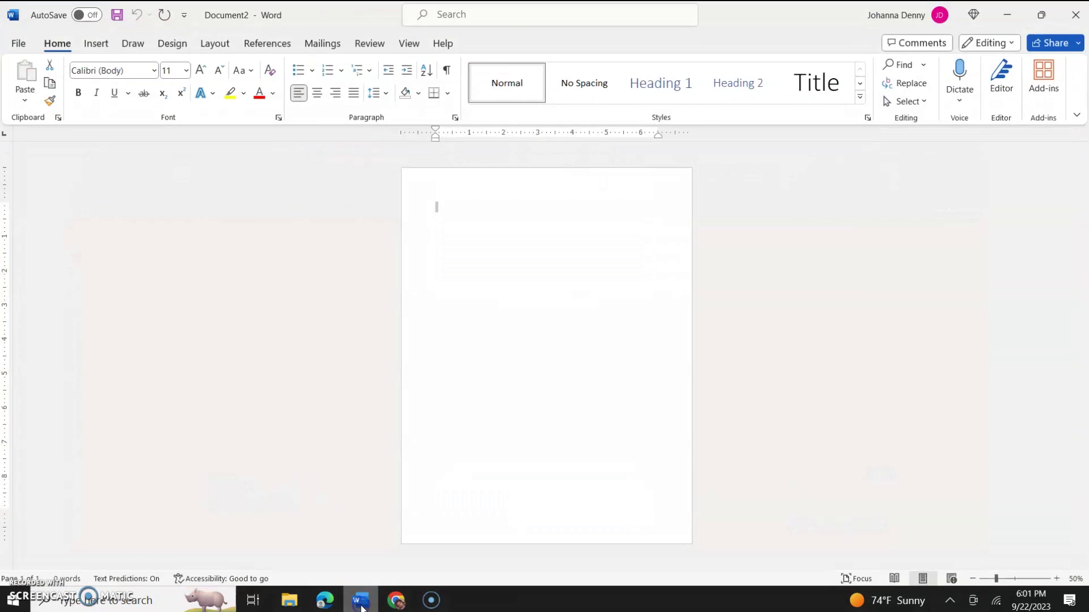
pyautogui.click(396, 602)
pyautogui.click(286, 14)
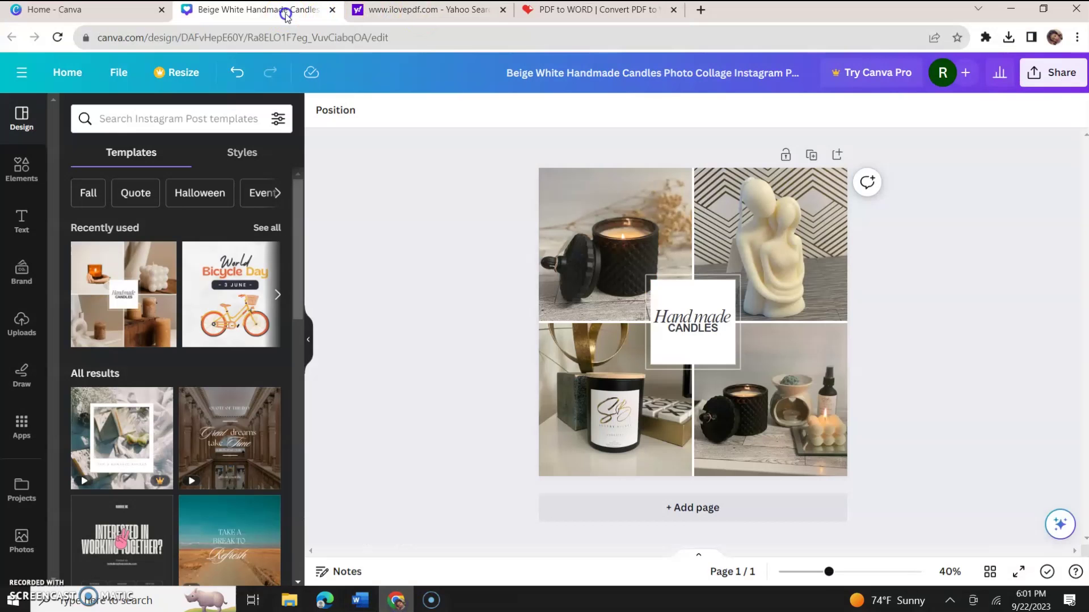
# Download the updated collage again as PDF Standard, then go to iLovePDF's PDF to WORD converter
pyautogui.click(1051, 83)
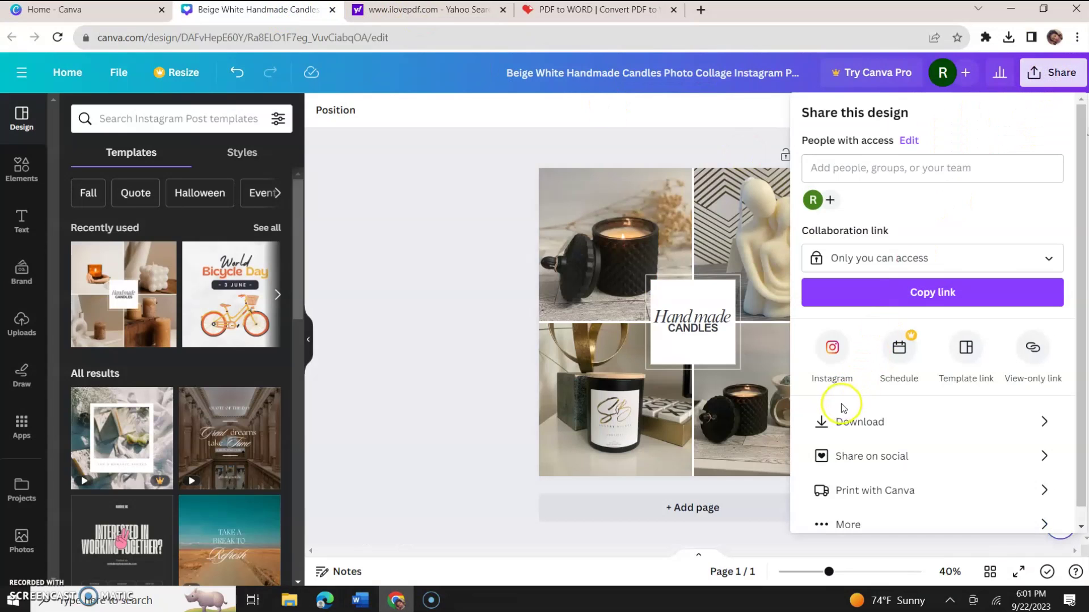
pyautogui.click(839, 421)
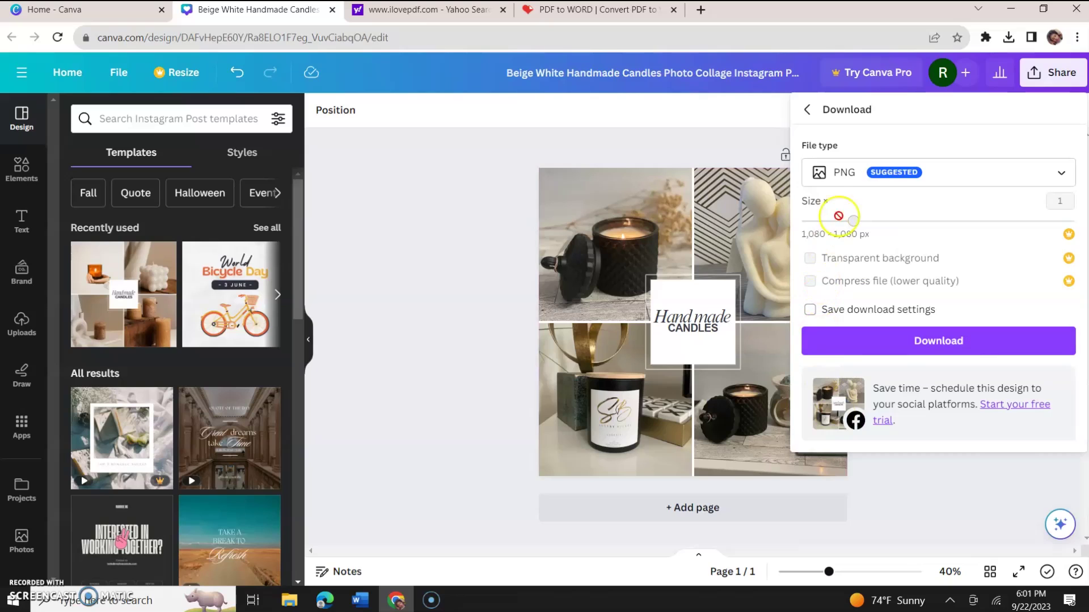
pyautogui.click(857, 167)
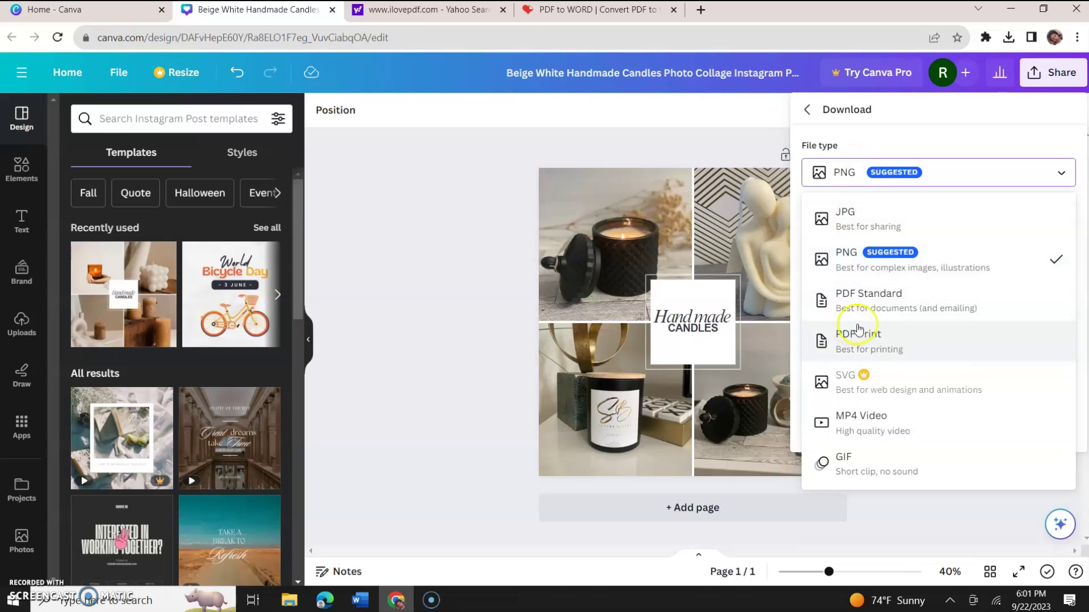
pyautogui.click(879, 306)
pyautogui.click(895, 294)
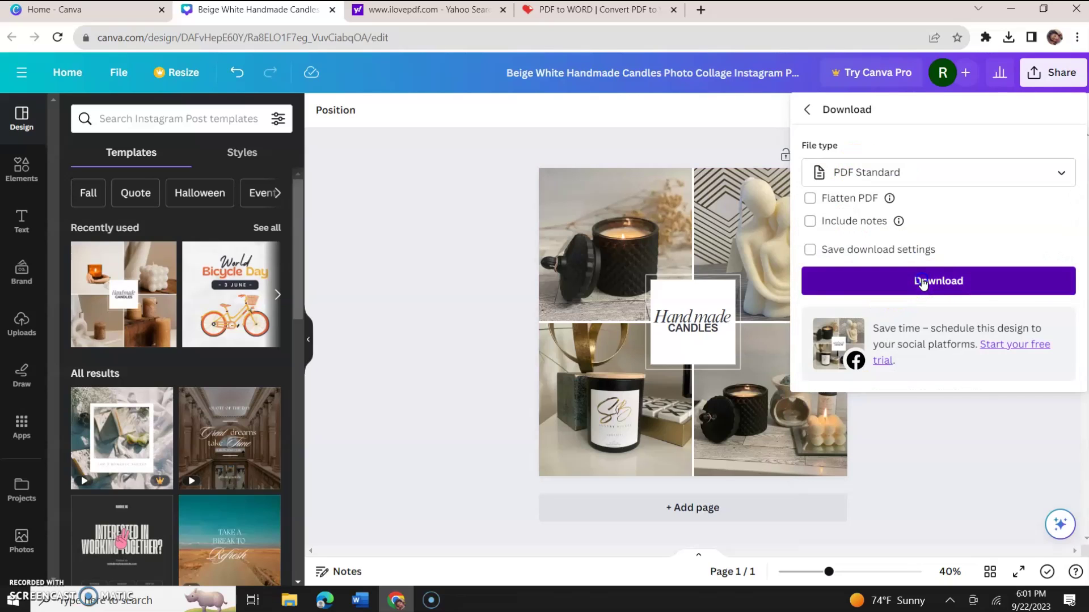
pyautogui.click(570, 11)
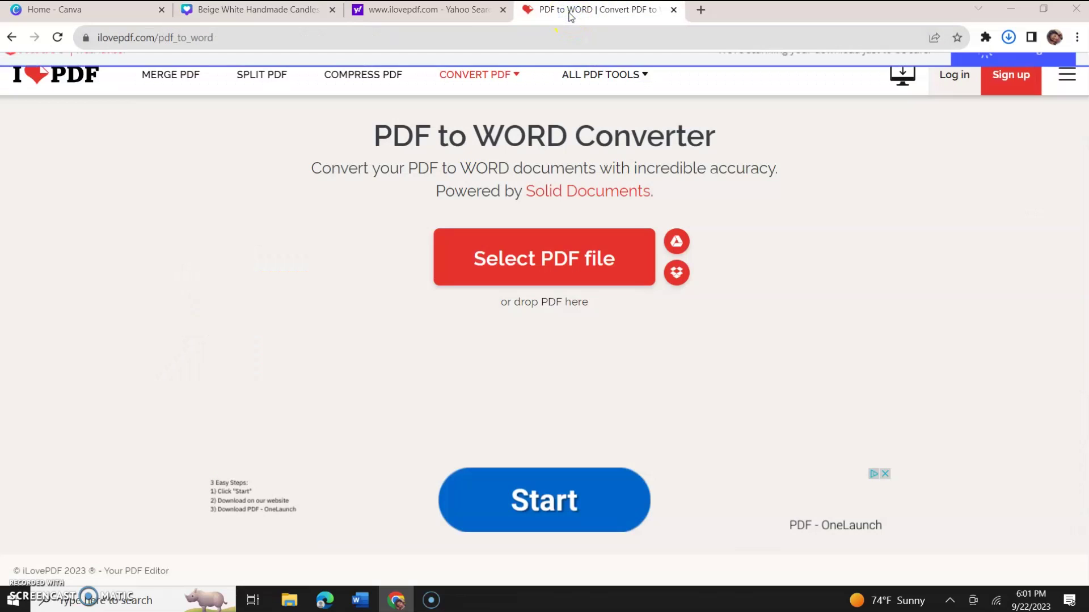
# Upload the first candle collage PDF from the Downloads folder to iLovePDF
pyautogui.click(503, 264)
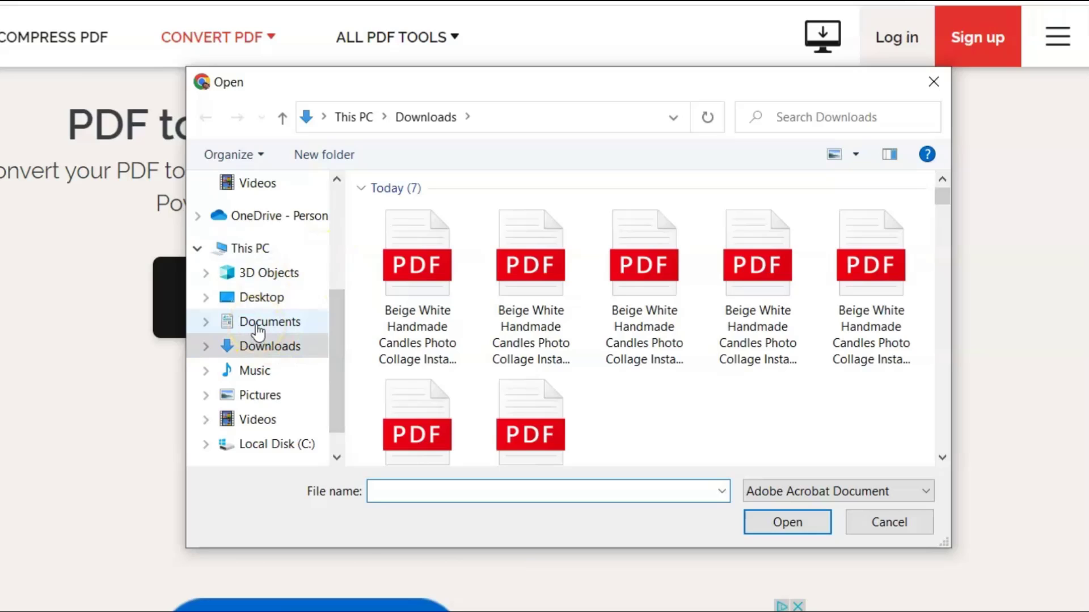
pyautogui.click(258, 328)
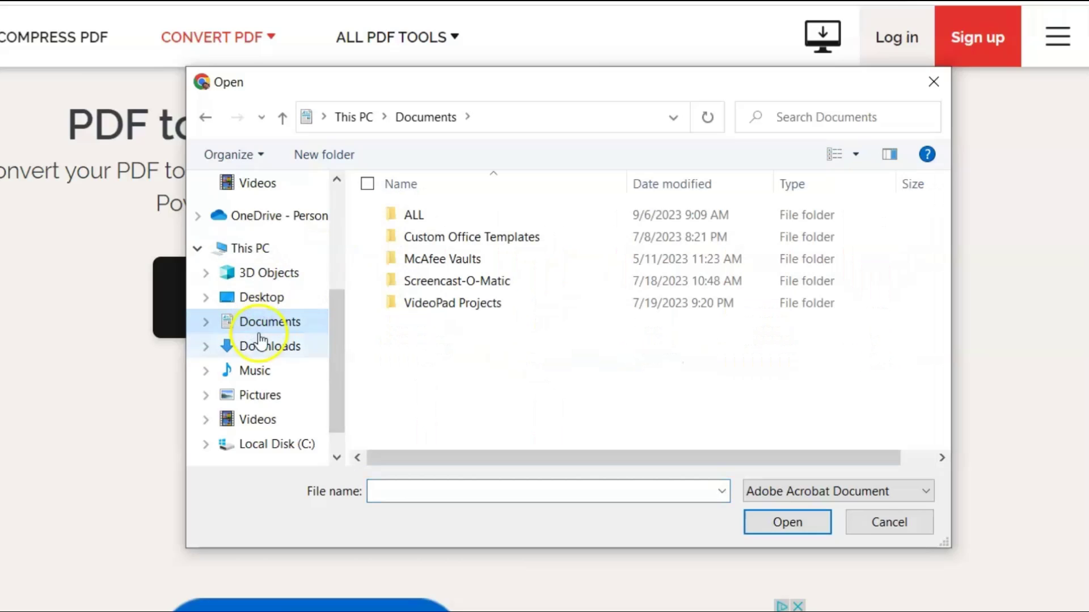
pyautogui.click(261, 348)
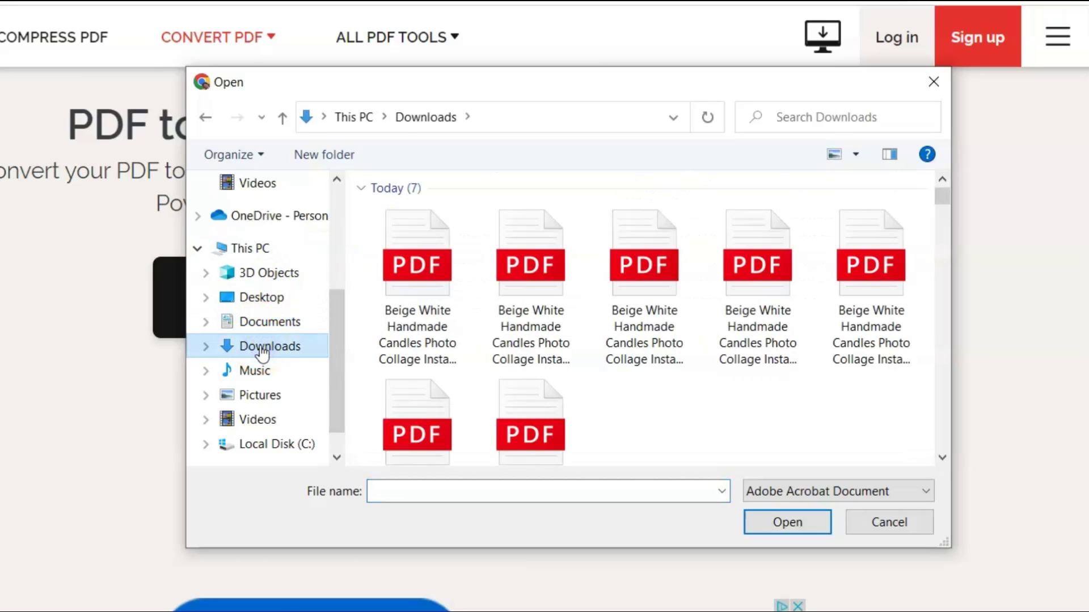
pyautogui.click(425, 272)
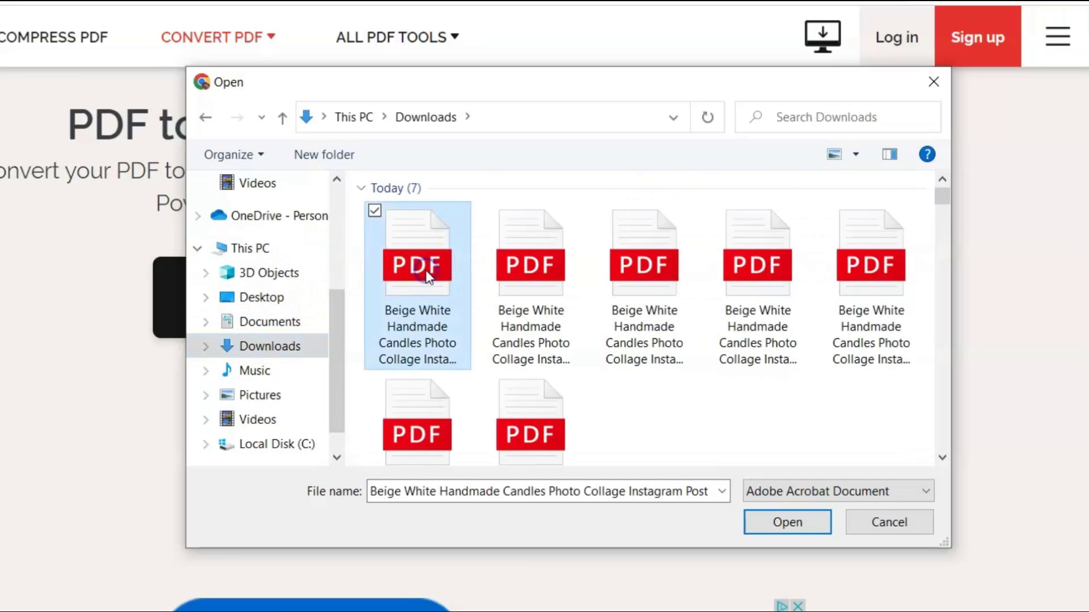
pyautogui.click(802, 525)
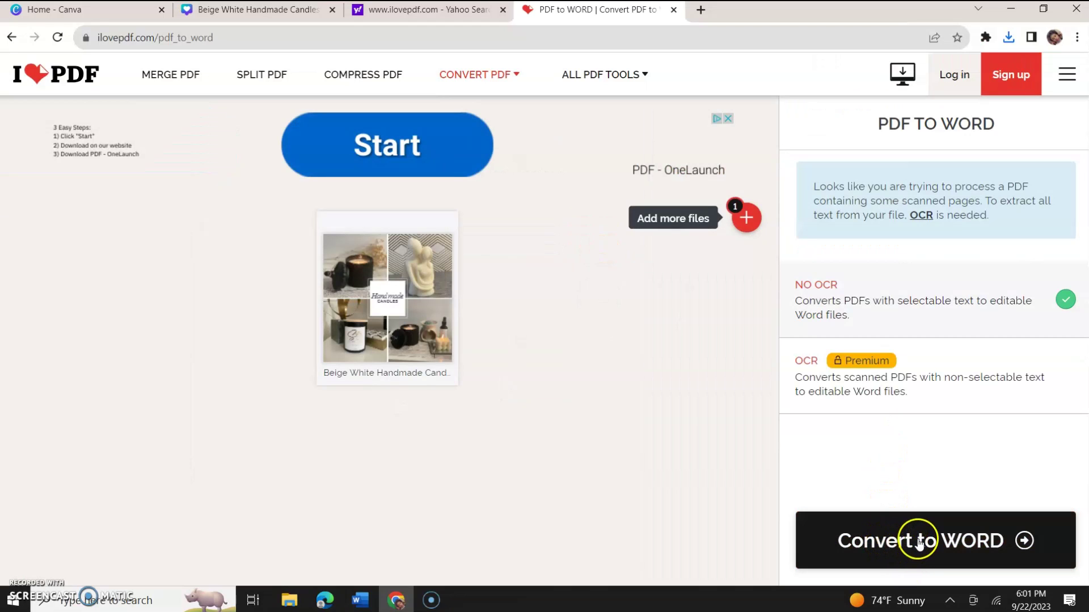
# Convert the PDF to Word without OCR and download the resulting .docx
pyautogui.click(919, 542)
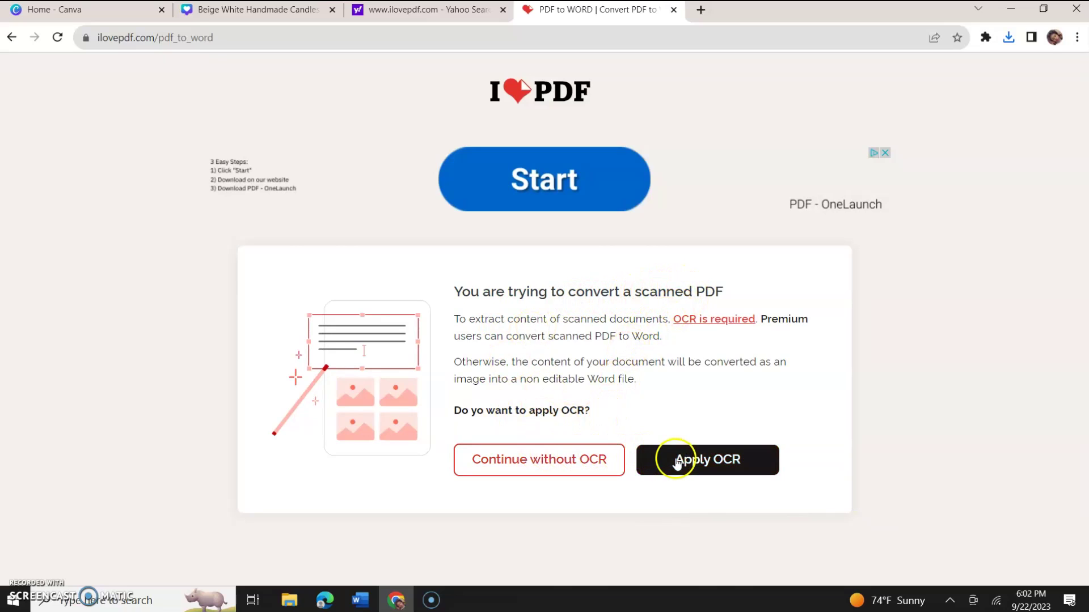
pyautogui.click(505, 471)
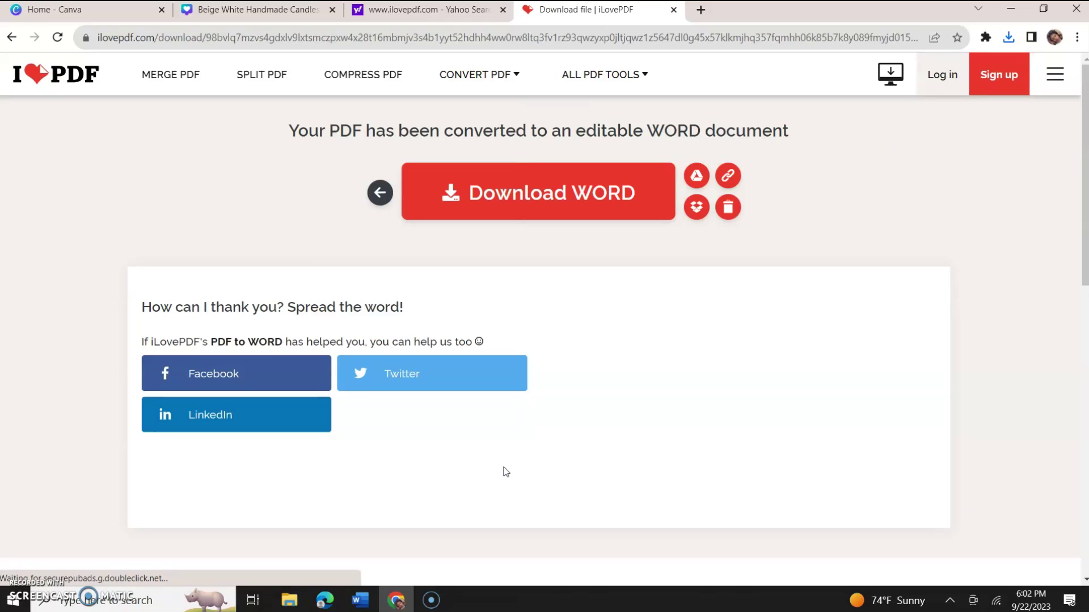
pyautogui.click(368, 266)
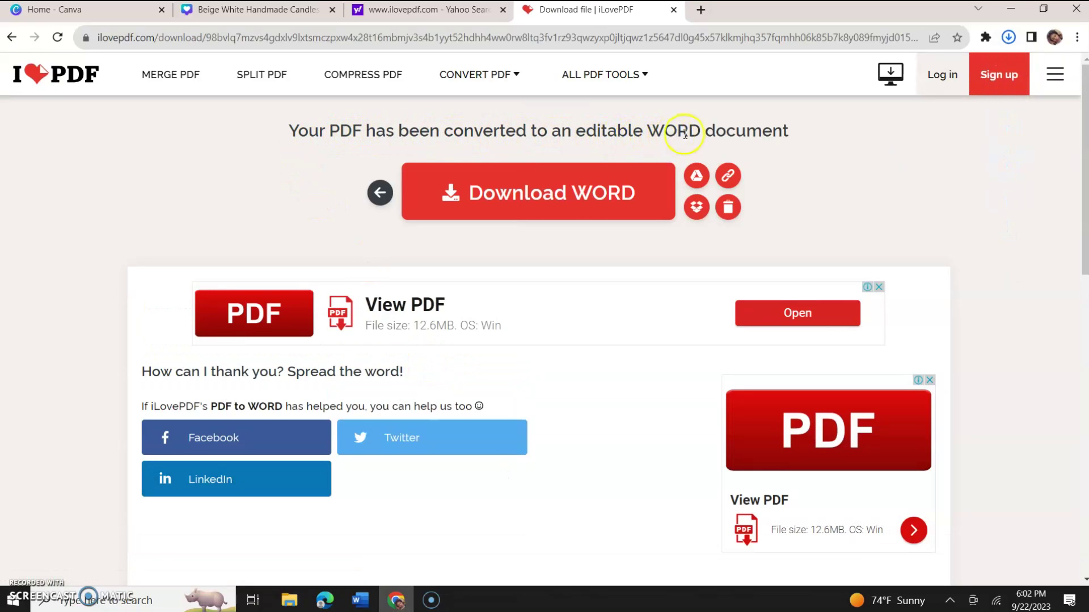
pyautogui.click(507, 196)
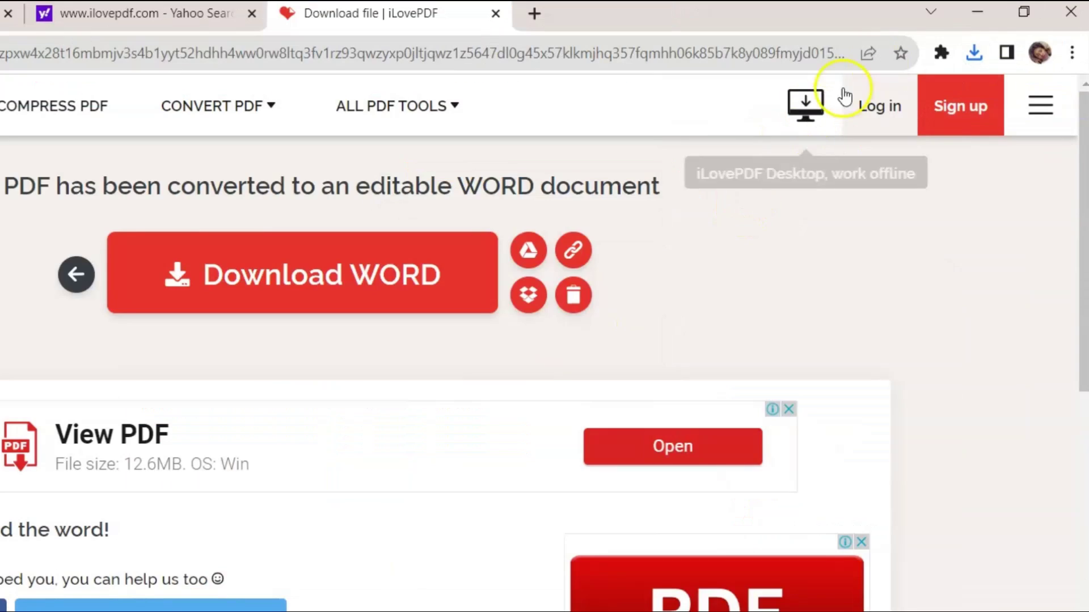
# Open the new candle collage .docx from Chrome's downloads list in Word
pyautogui.click(974, 53)
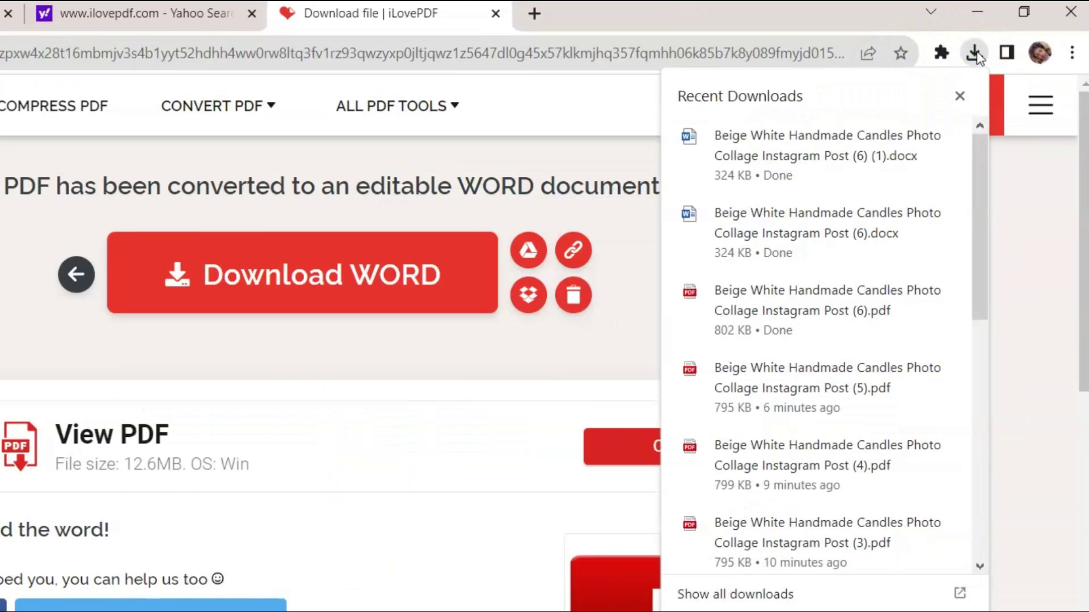
pyautogui.moveTo(779, 157)
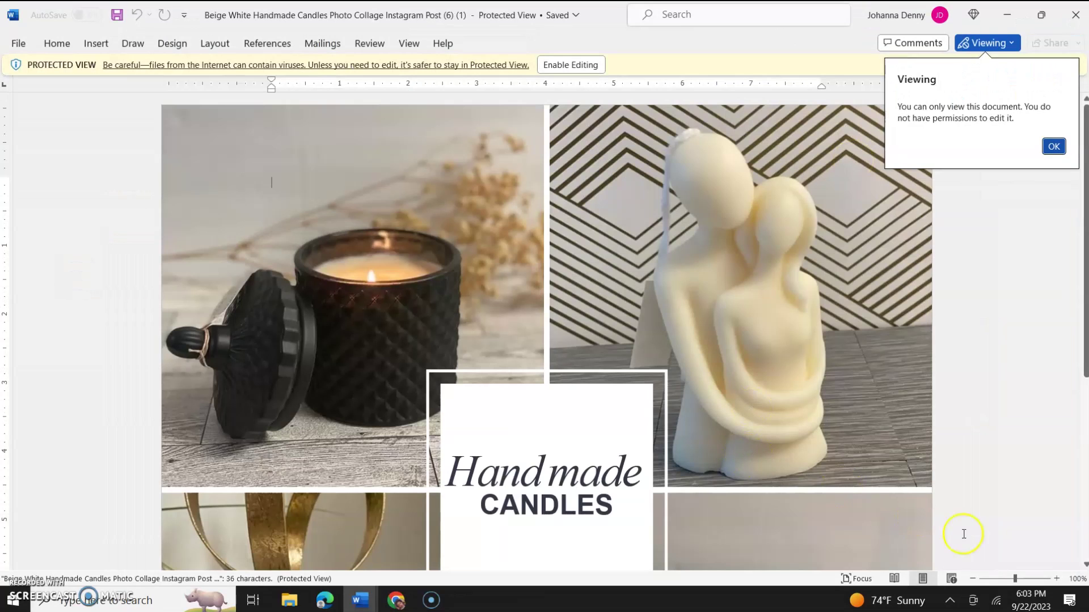
# Dismiss the view-only notice, zoom out, and check one candle photo around the Handmade CANDLES label
pyautogui.click(973, 578)
pyautogui.click(974, 579)
pyautogui.click(973, 578)
pyautogui.click(973, 579)
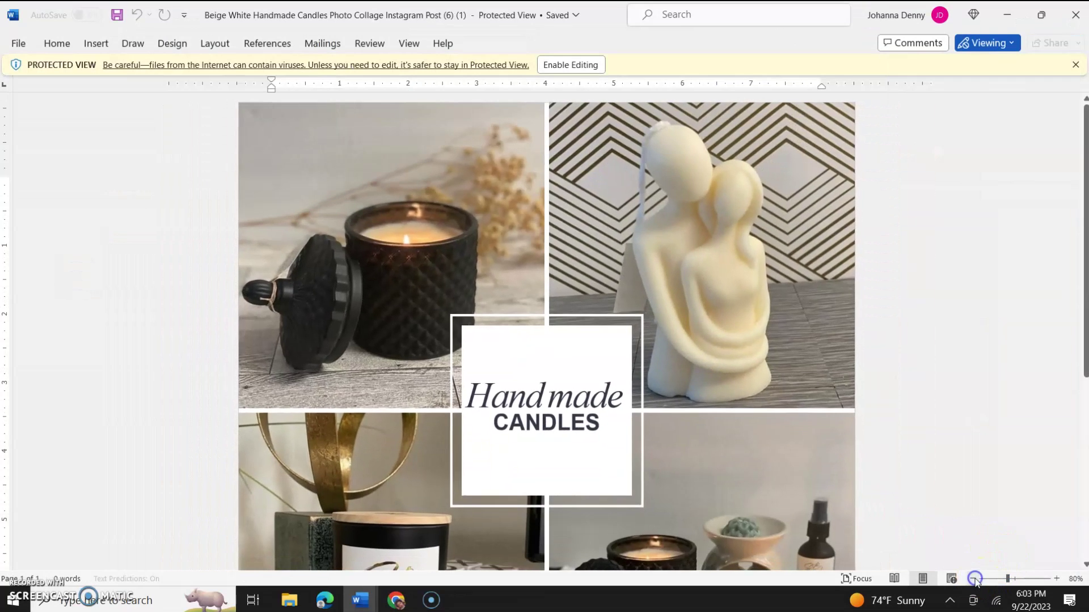
pyautogui.click(973, 579)
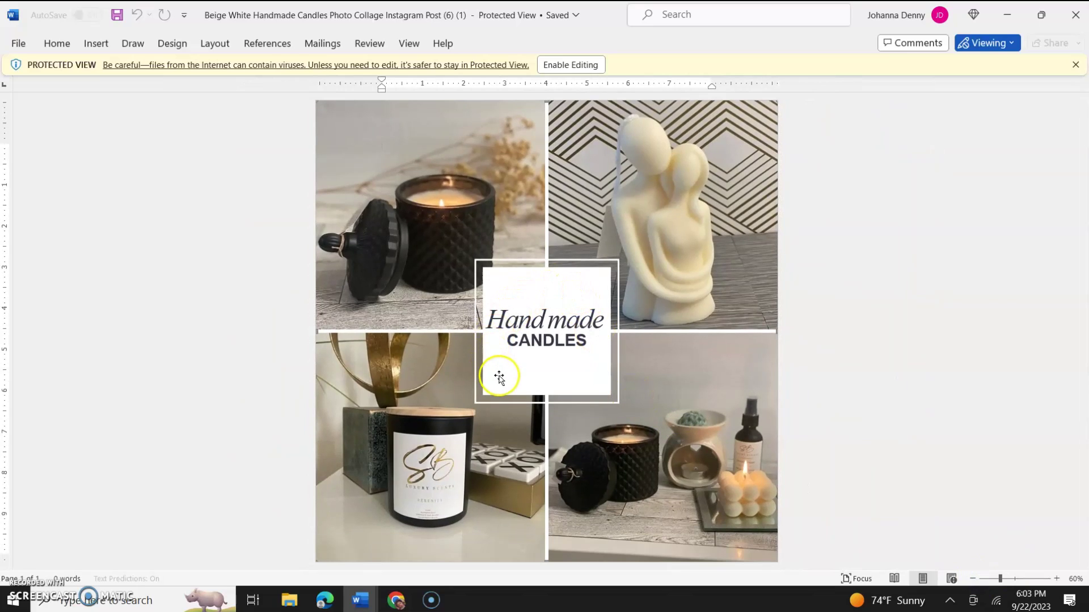
pyautogui.click(432, 371)
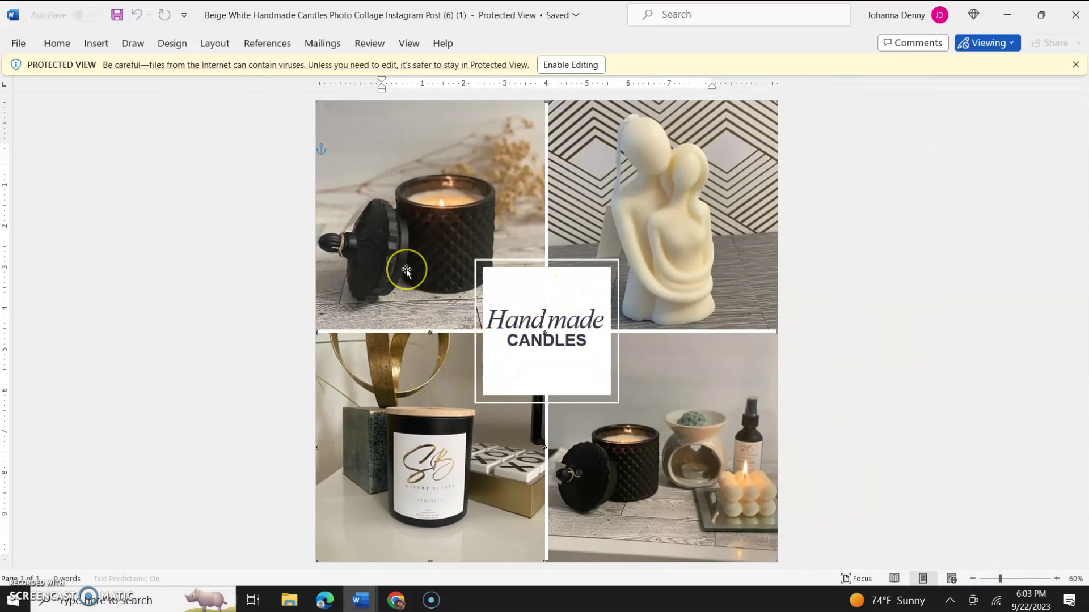
pyautogui.click(865, 236)
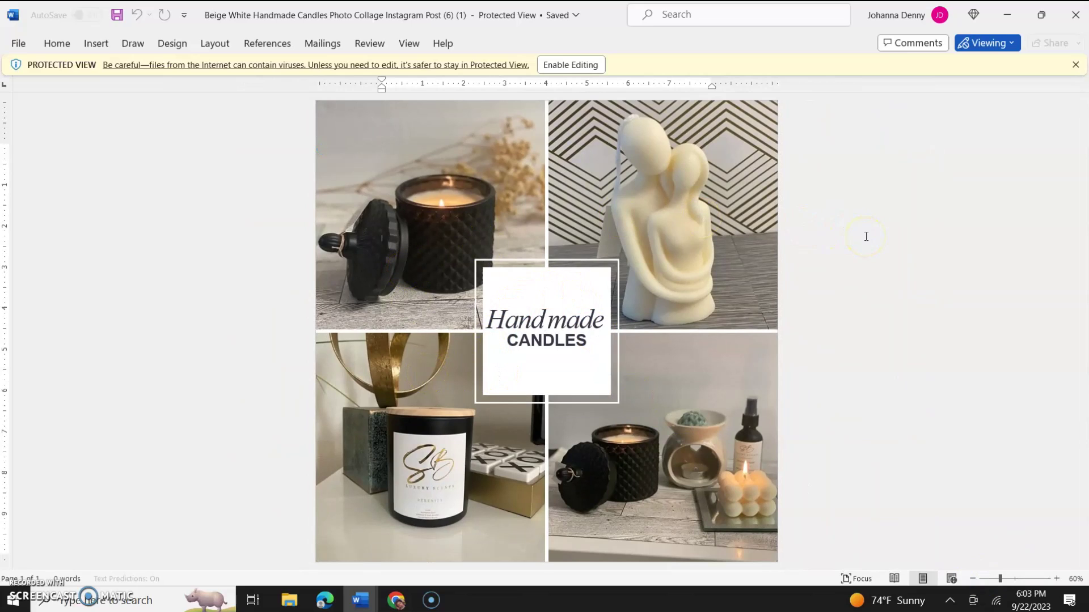